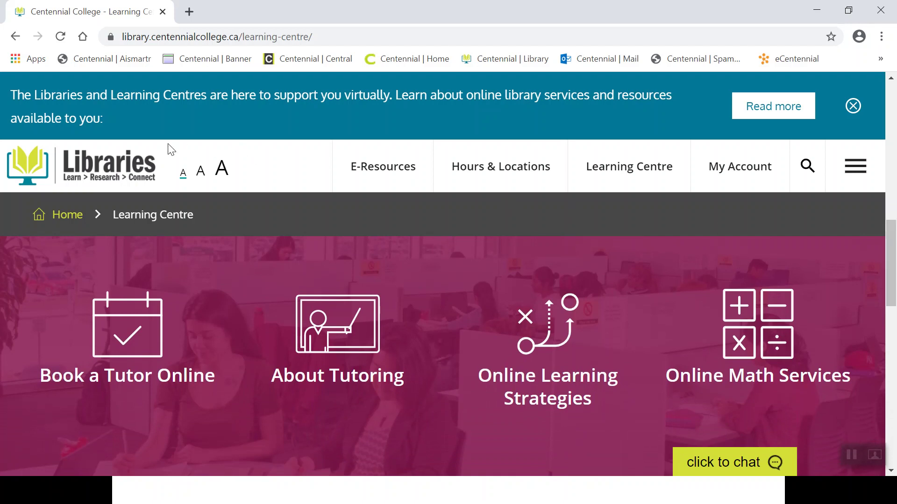
Return from the Learning Centre page to the library homepage, then bring the slide show forward.
{"action": "left_click", "coordinate": [110, 169]}
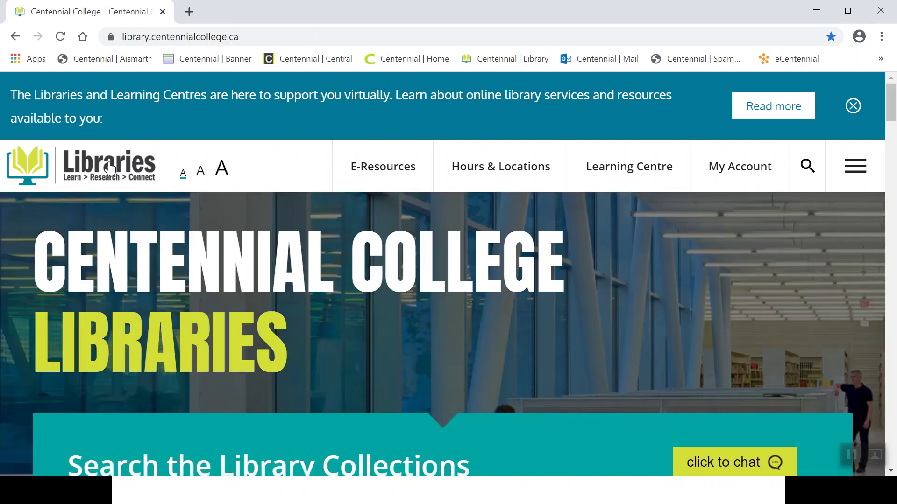
{"action": "key", "text": "alt+Tab"}
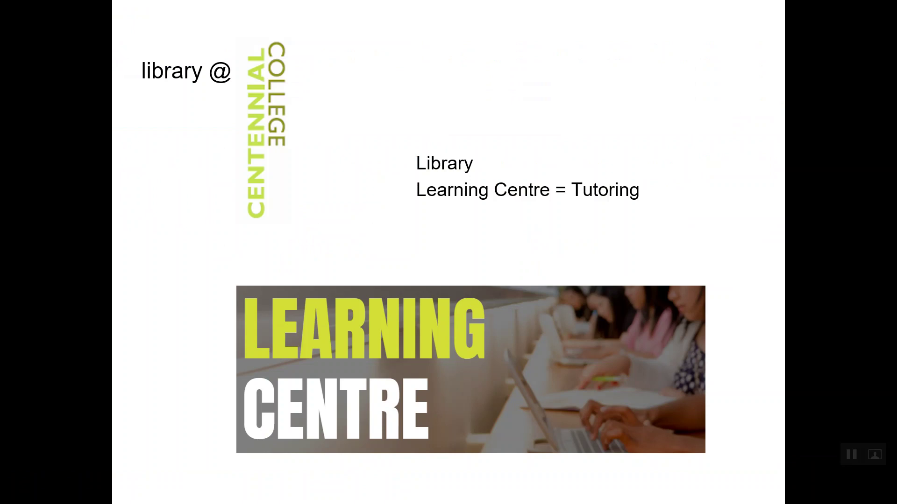
Advance to the askON Reference & Referral Services slide, then return to the library website.
{"action": "key", "text": "Right"}
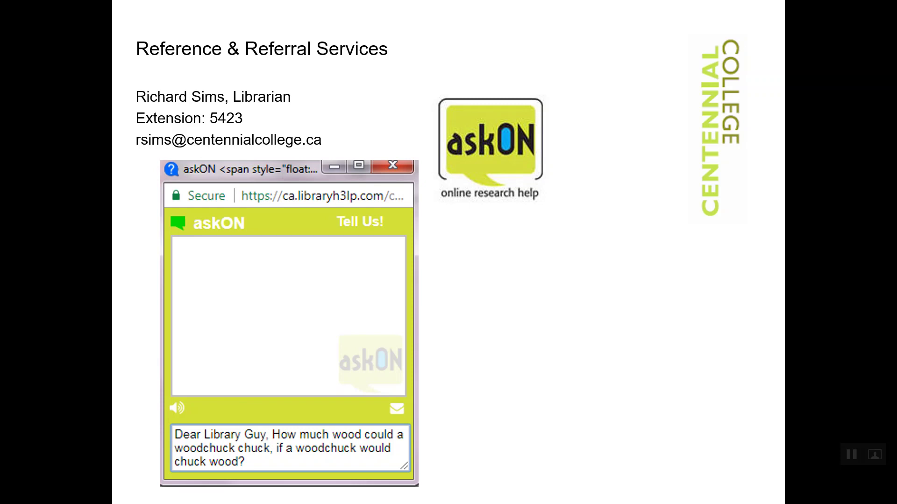
{"action": "key", "text": "alt+Tab"}
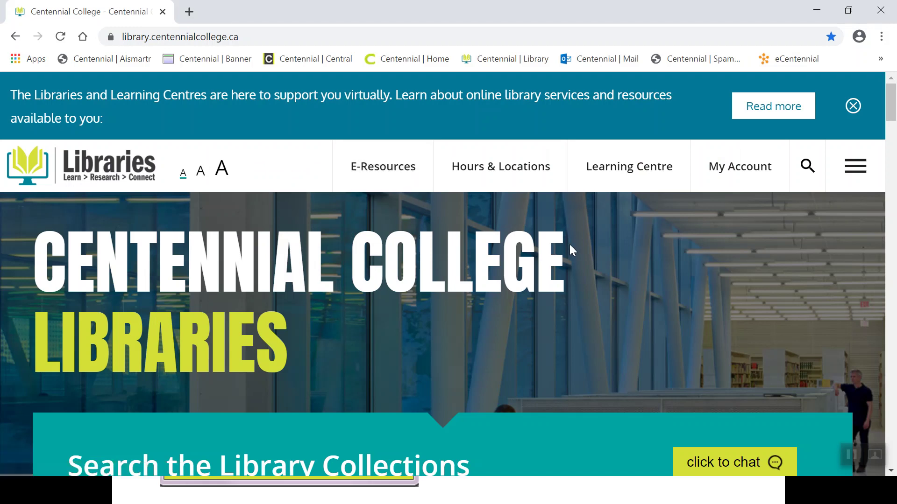
{"action": "left_click", "coordinate": [729, 464]}
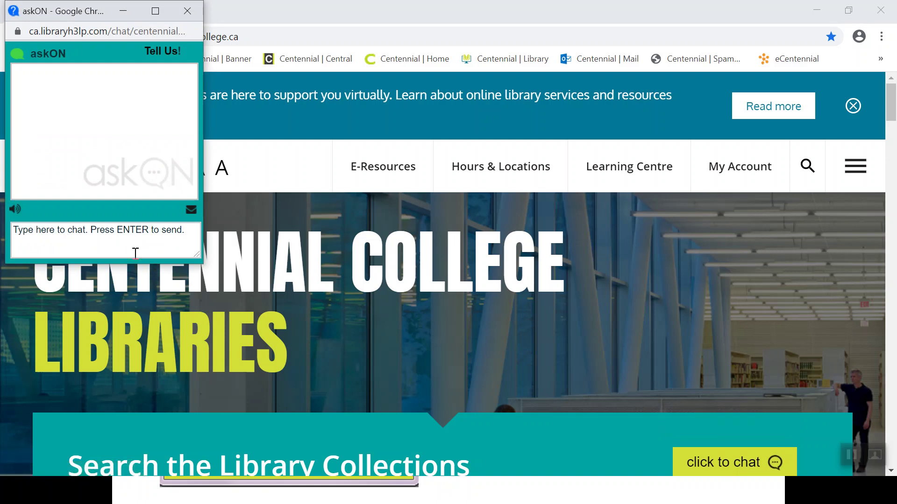
{"action": "left_click", "coordinate": [103, 235]}
{"action": "type", "text": "Dear L"}
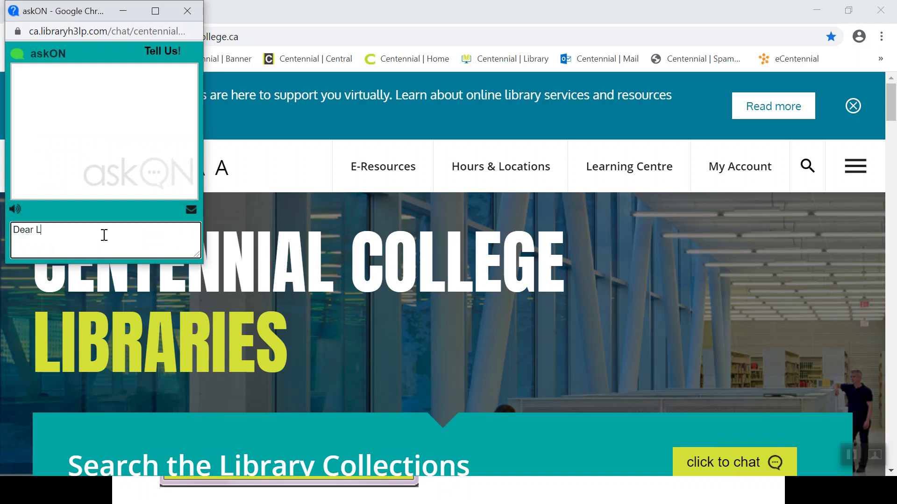
{"action": "type", "text": "ibrary Guy..."}
{"action": "left_click", "coordinate": [183, 18]}
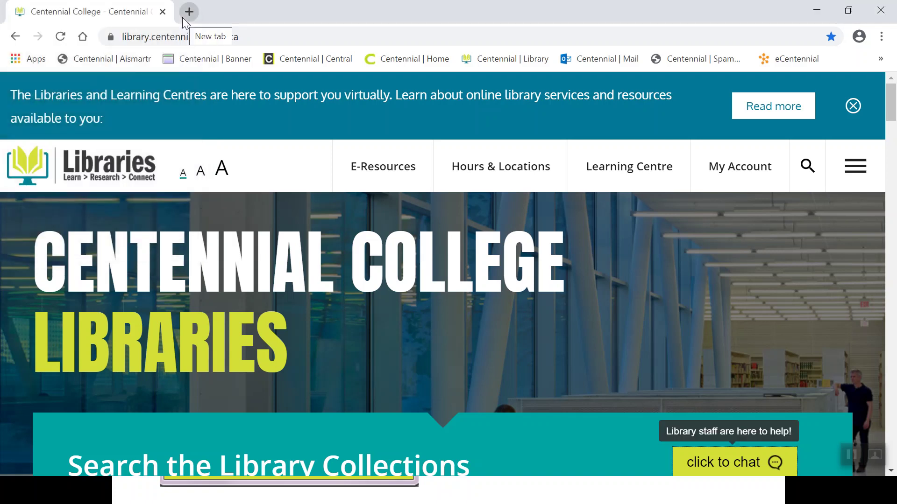
Present the 'Success Through Diversity' book cover slide, then return to the library homepage.
{"action": "key", "text": "alt+Tab"}
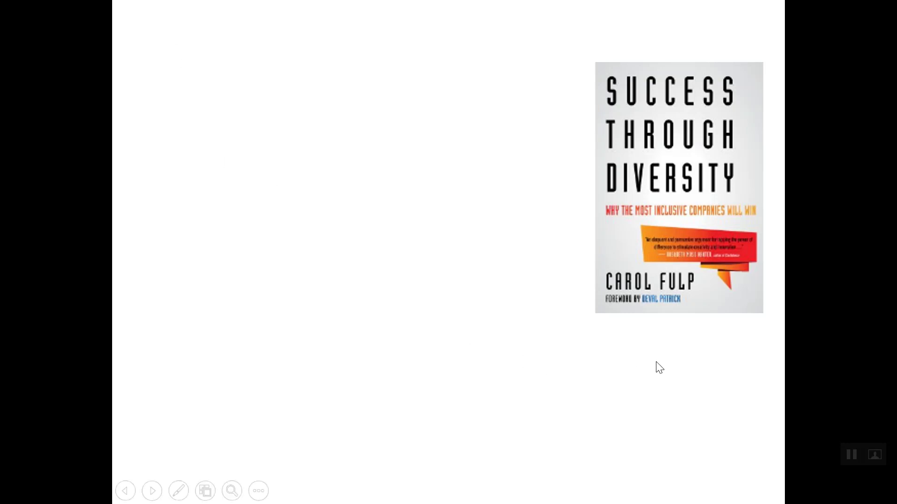
{"action": "key", "text": "alt+Tab"}
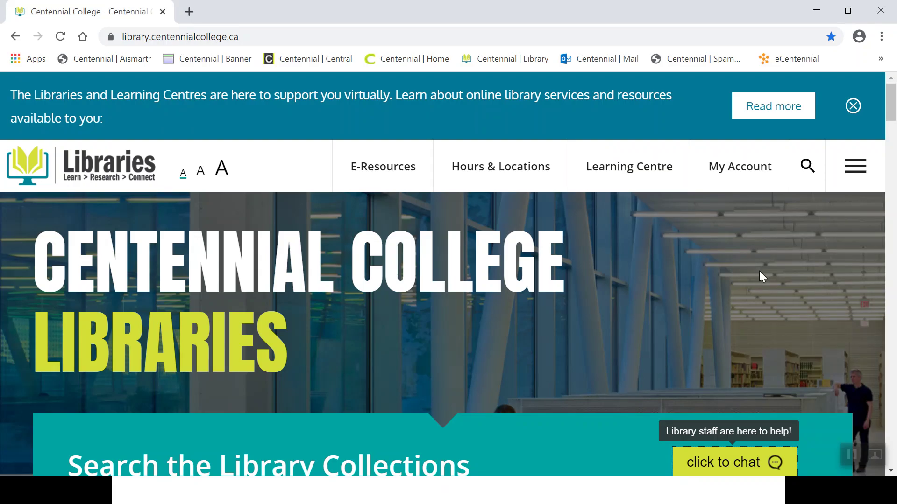
Enter 'success through diversity' in the Library Catalogue search and switch the search type to title.
{"action": "left_click_drag", "start_coordinate": [893, 114], "coordinate": [891, 169]}
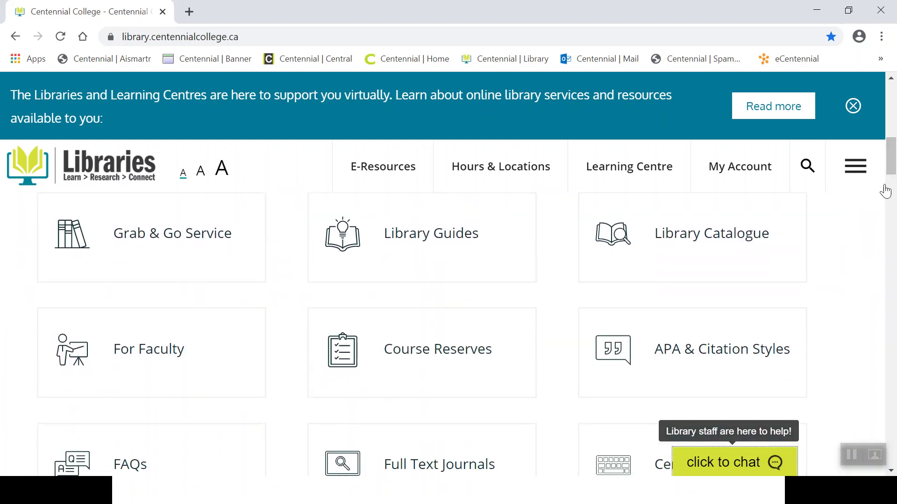
{"action": "left_click", "coordinate": [707, 239]}
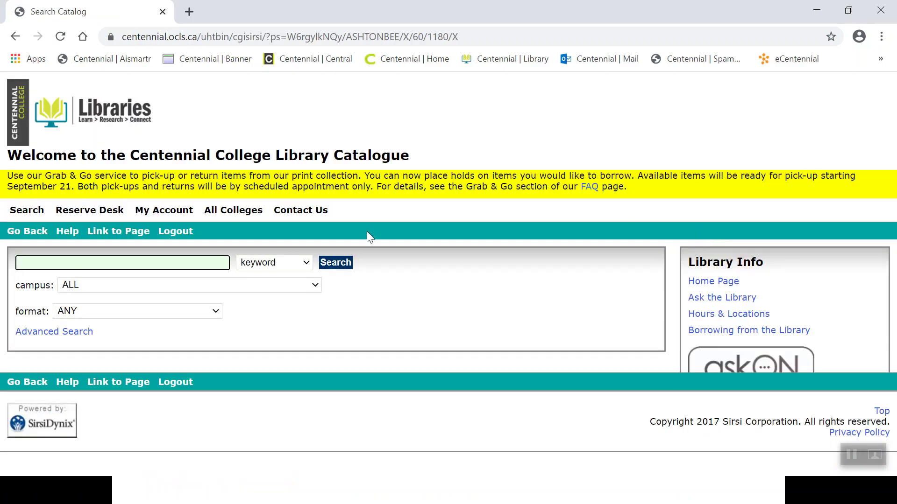
{"action": "left_click", "coordinate": [172, 265]}
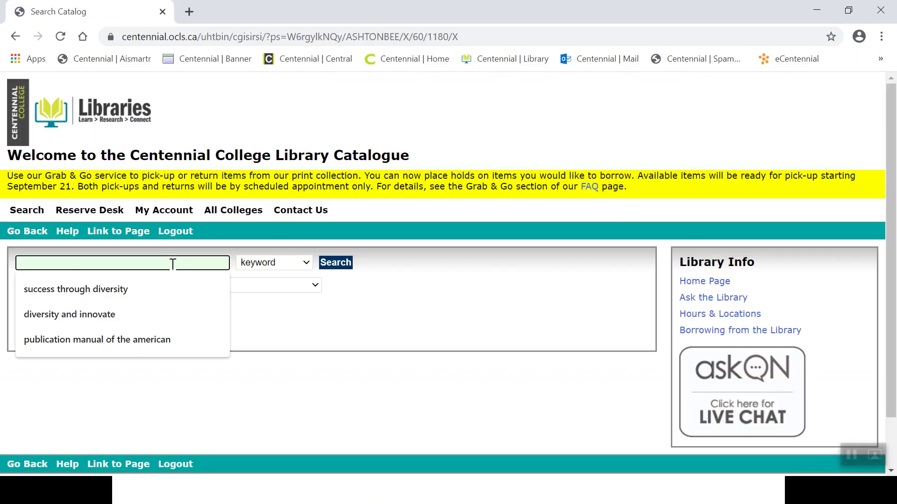
{"action": "type", "text": "success through diversity"}
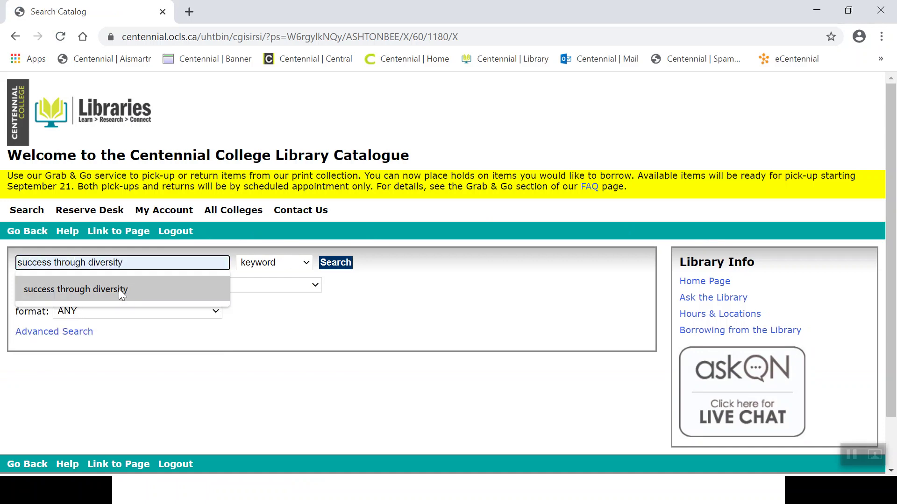
{"action": "left_click", "coordinate": [118, 288]}
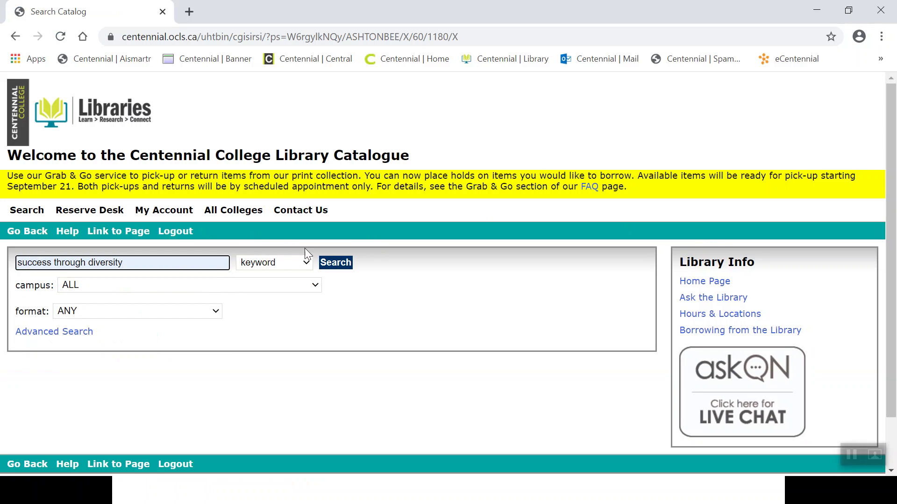
{"action": "left_click", "coordinate": [306, 262]}
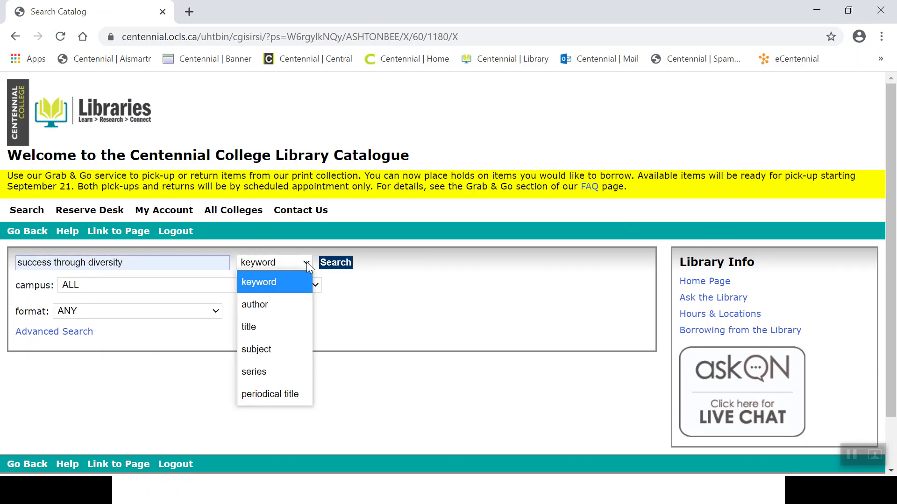
{"action": "left_click", "coordinate": [250, 329]}
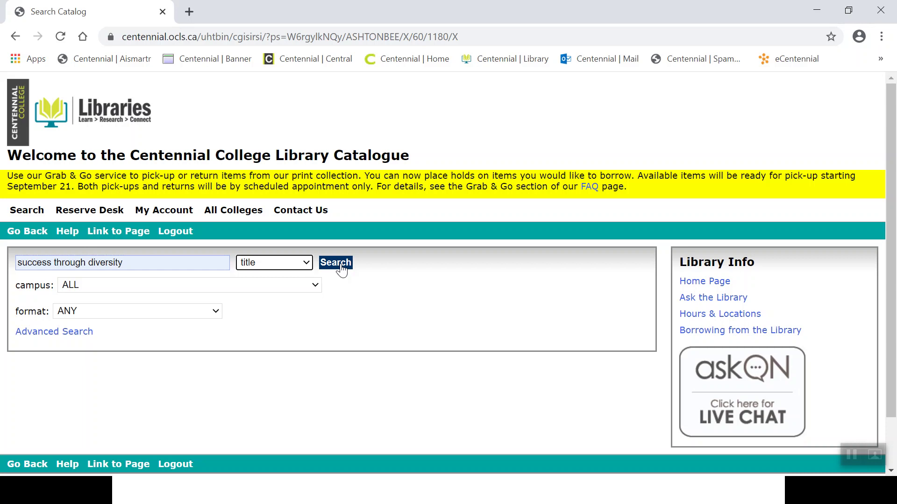
Show the Grab & Go Service slide about print item pickup, then return to the catalogue search.
{"action": "key", "text": "alt+Tab"}
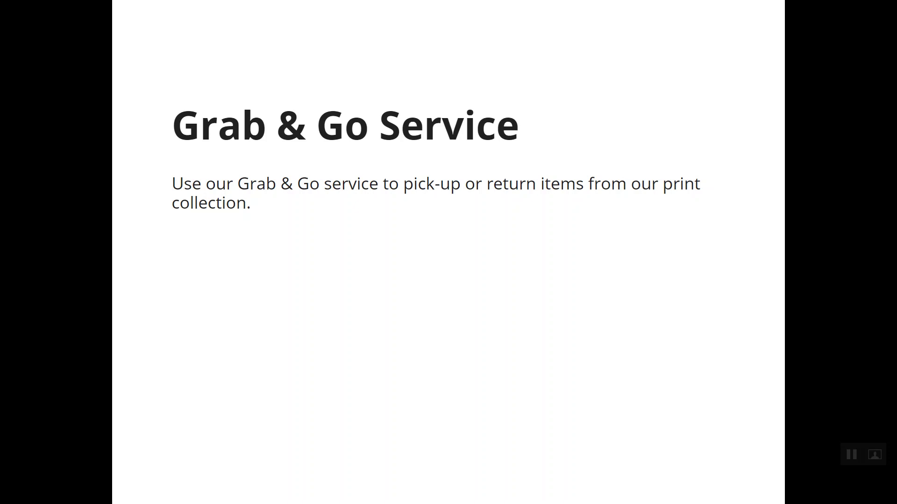
{"action": "key", "text": "alt+Tab"}
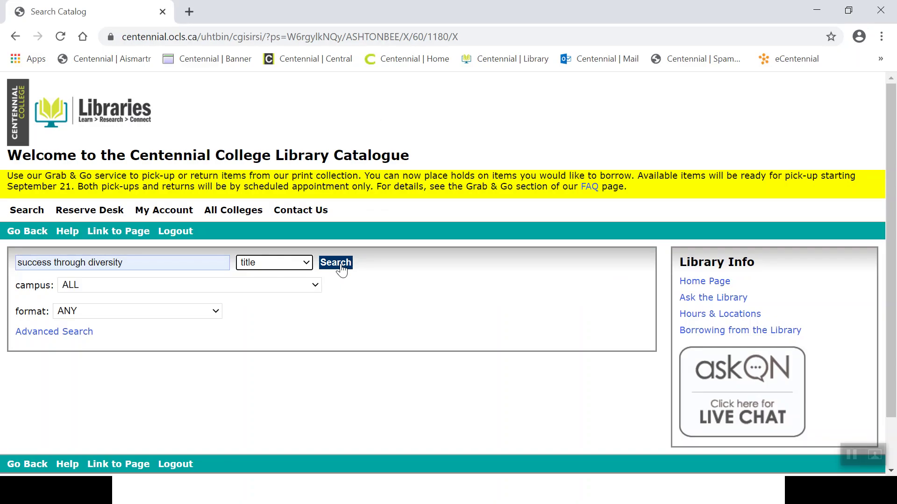
Open the library homepage in a new tab, view the Grab & Go Service page, then return to Search Catalog.
{"action": "left_click", "coordinate": [104, 120]}
{"action": "left_click", "coordinate": [706, 282]}
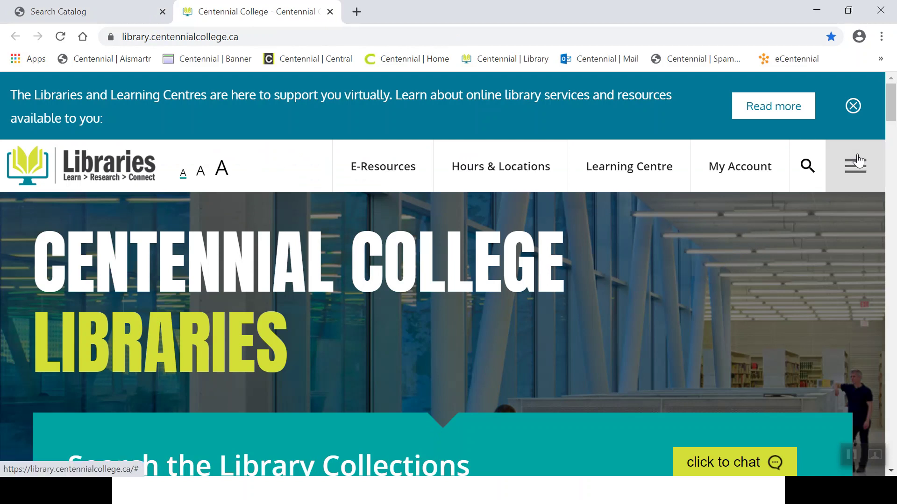
{"action": "left_click_drag", "start_coordinate": [892, 115], "coordinate": [891, 127]}
{"action": "scroll", "coordinate": [891, 127], "scroll_direction": "down", "scroll_amount": 7}
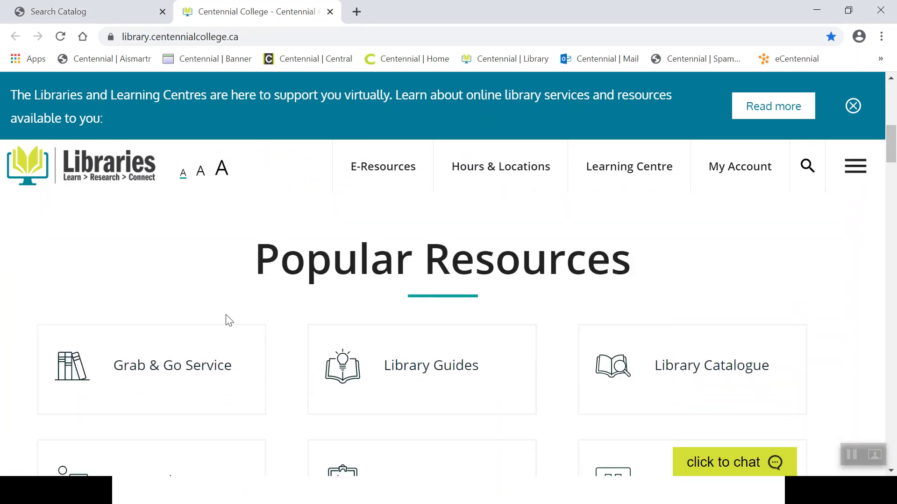
{"action": "left_click", "coordinate": [216, 364]}
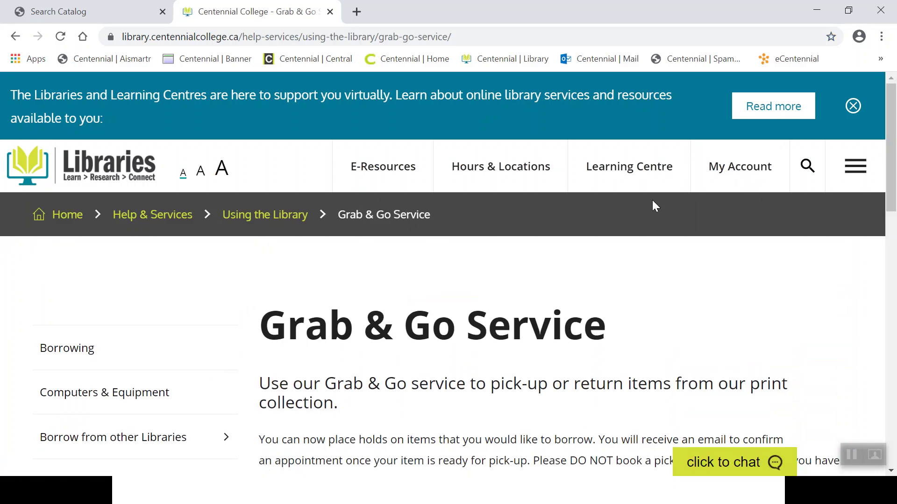
{"action": "mouse_move", "coordinate": [892, 142]}
{"action": "left_mouse_down"}
{"action": "mouse_move", "coordinate": [894, 220]}
{"action": "mouse_move", "coordinate": [892, 134]}
{"action": "left_mouse_up"}
{"action": "left_click", "coordinate": [121, 12]}
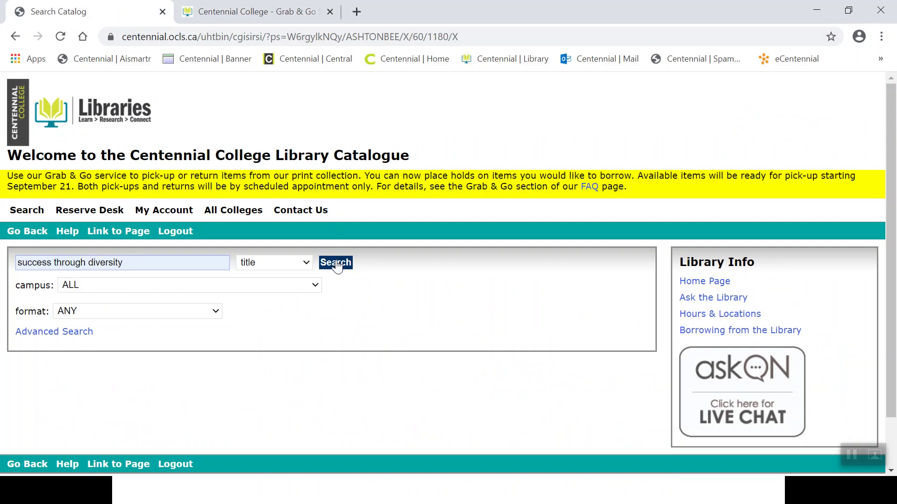
Run the title search and open the 'Success through diversity' item record.
{"action": "left_click", "coordinate": [337, 264]}
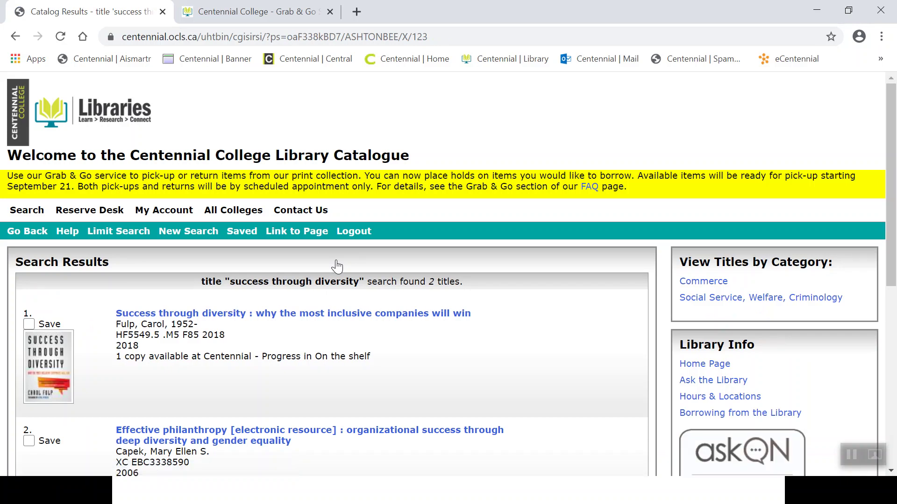
{"action": "scroll", "coordinate": [887, 148], "scroll_direction": "down", "scroll_amount": 2}
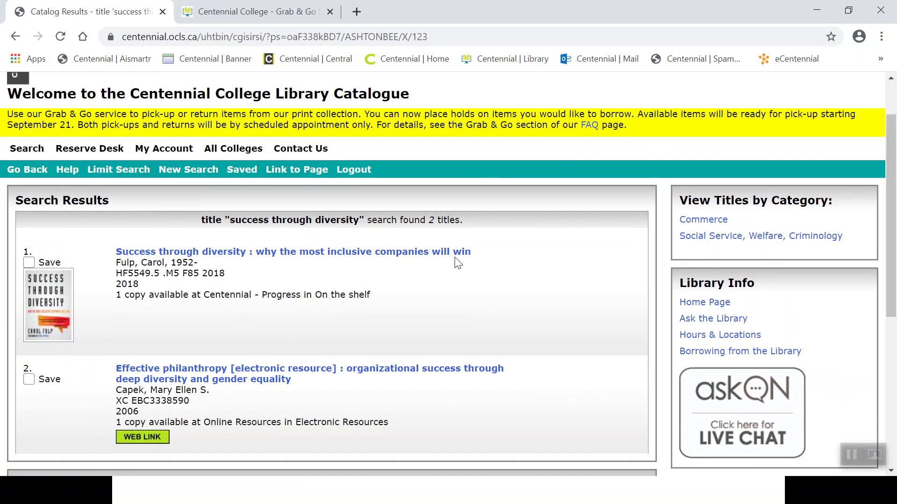
{"action": "left_click", "coordinate": [439, 254]}
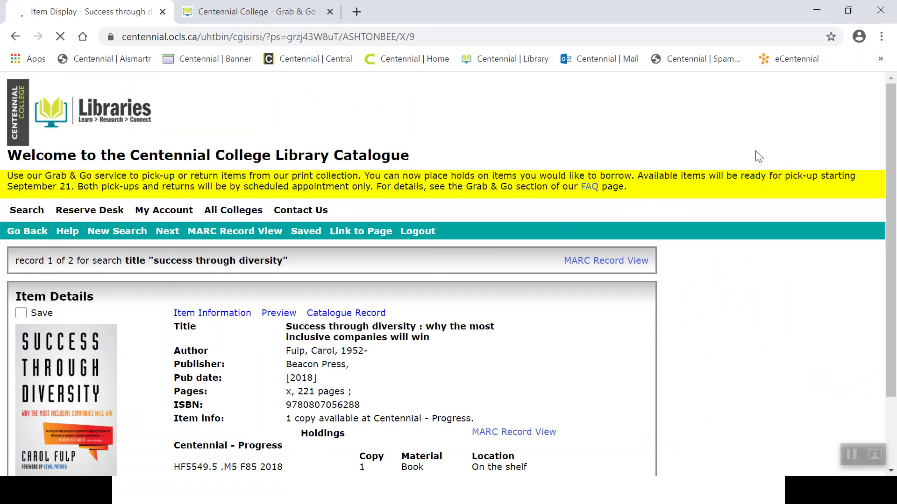
Highlight call number HF5549.5 .M5 F85 2018, then the page count 221.
{"action": "left_click_drag", "start_coordinate": [889, 116], "coordinate": [894, 199]}
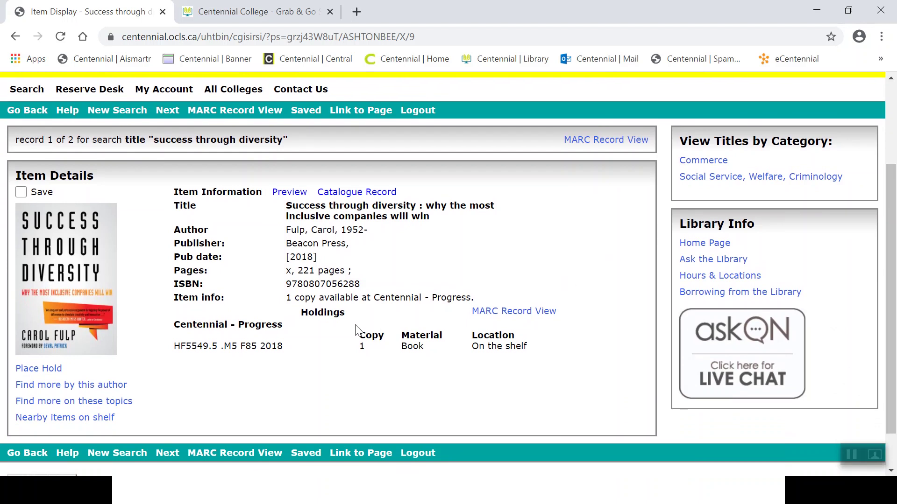
{"action": "left_click_drag", "start_coordinate": [280, 346], "coordinate": [177, 343]}
{"action": "left_click", "coordinate": [178, 342]}
{"action": "left_click_drag", "start_coordinate": [315, 270], "coordinate": [301, 270]}
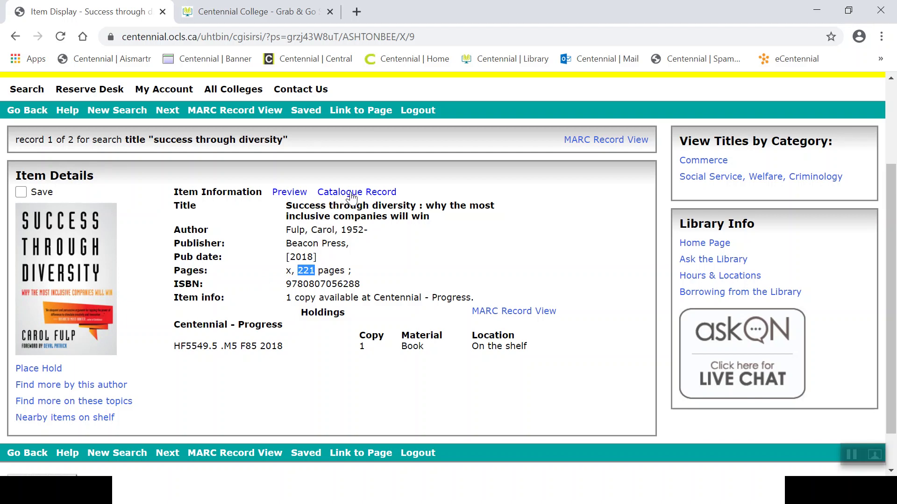
Show the full record, point out its subject terms, and list all 'Diversity in the workplace' titles.
{"action": "left_click", "coordinate": [379, 195]}
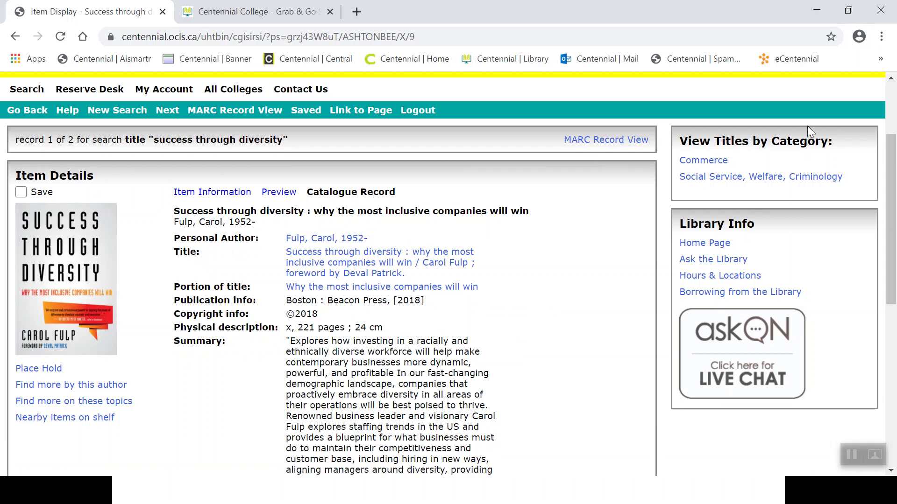
{"action": "left_click_drag", "start_coordinate": [893, 144], "coordinate": [894, 283]}
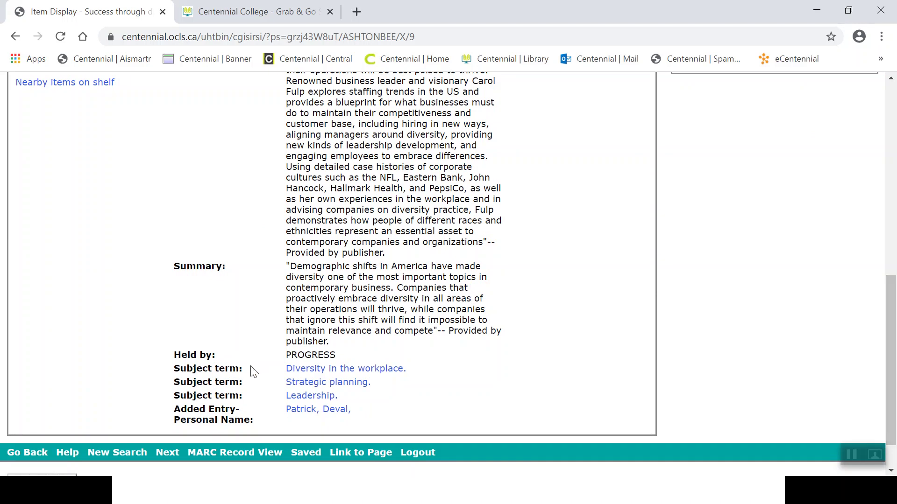
{"action": "left_click_drag", "start_coordinate": [252, 372], "coordinate": [177, 370]}
{"action": "left_click_drag", "start_coordinate": [894, 303], "coordinate": [893, 321]}
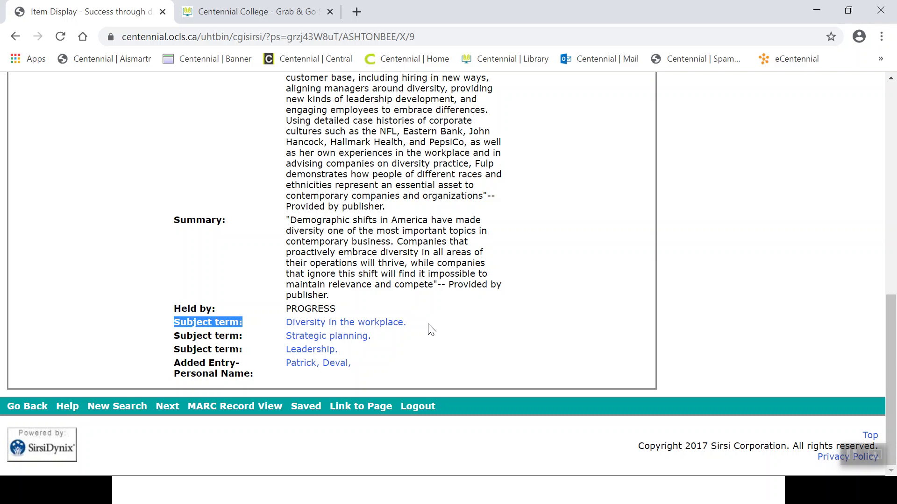
{"action": "left_click", "coordinate": [387, 323]}
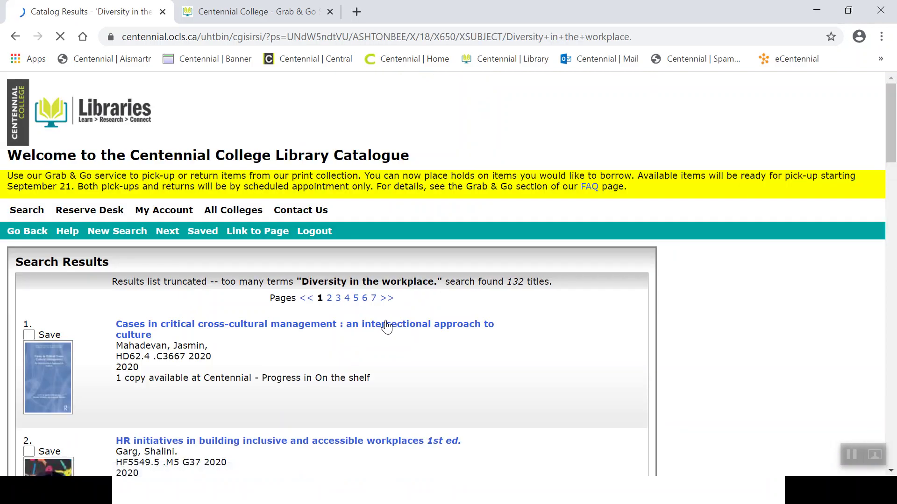
Open result 4, 'Let them see you', and begin a Place Hold request.
{"action": "left_click_drag", "start_coordinate": [888, 124], "coordinate": [894, 205]}
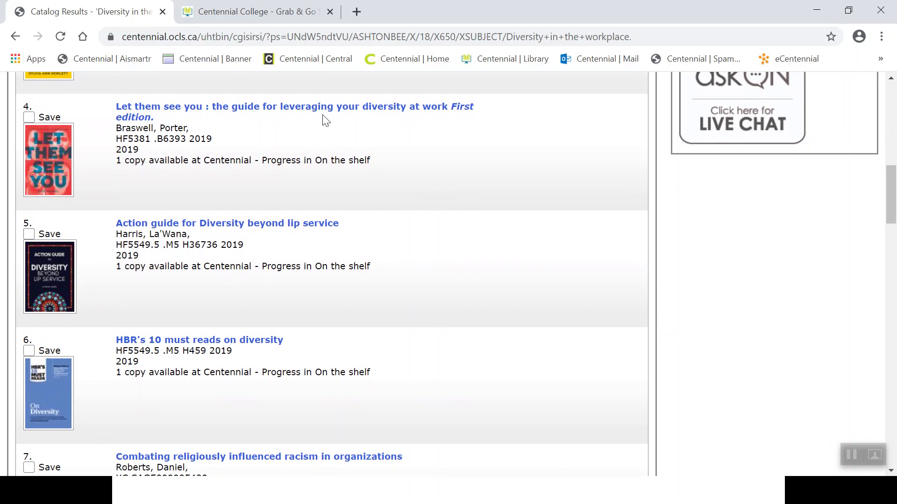
{"action": "left_click", "coordinate": [344, 115]}
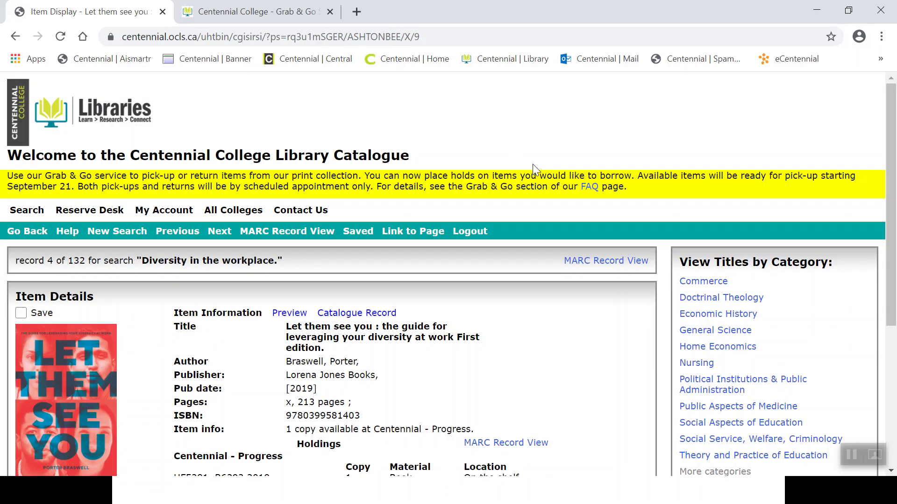
{"action": "left_click_drag", "start_coordinate": [888, 212], "coordinate": [890, 254]}
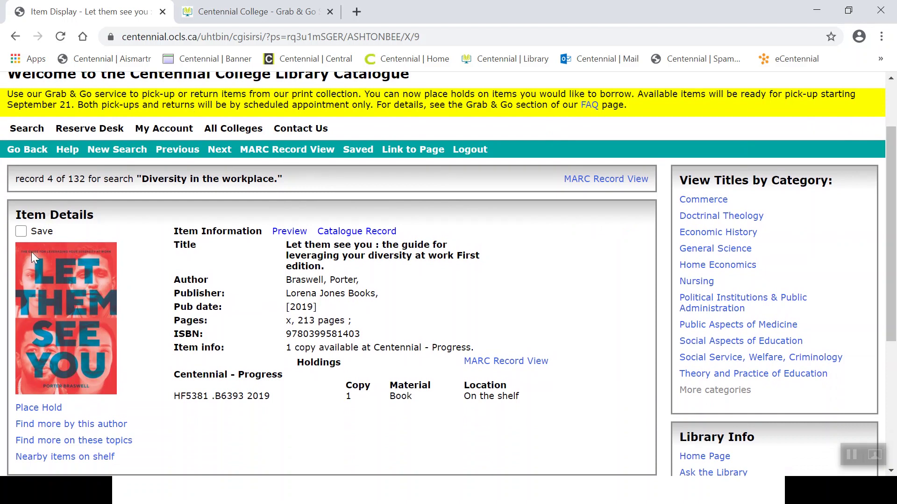
{"action": "left_click", "coordinate": [39, 409]}
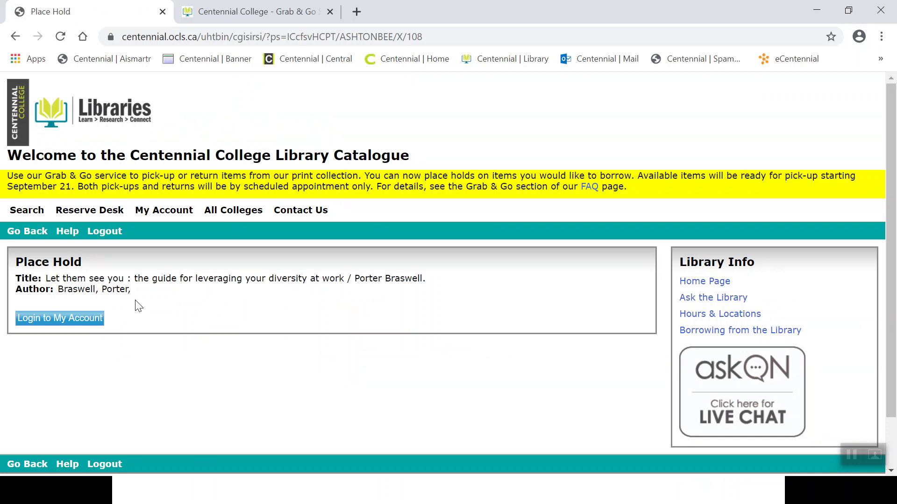
Abandon the hold and go back to the 'Let them see you' item details.
{"action": "left_click", "coordinate": [31, 234]}
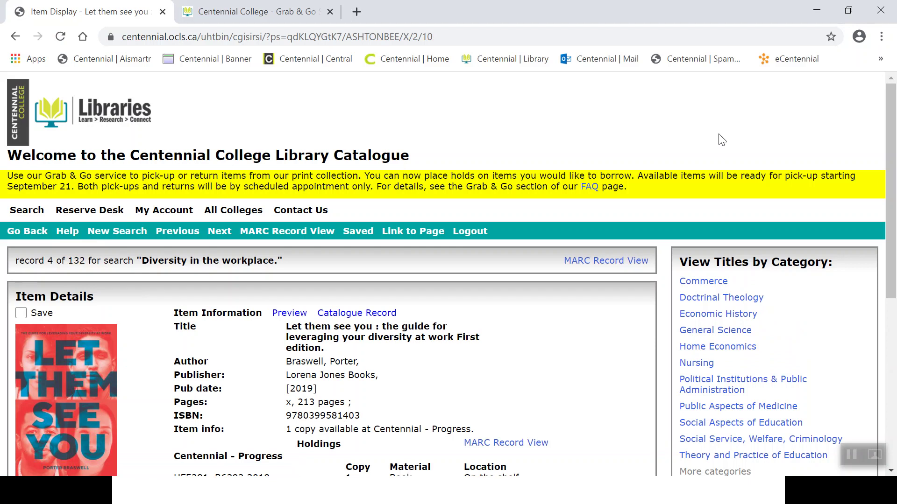
Go back to the 'Diversity in the workplace' results and show page 2, titles 21 onward.
{"action": "left_click", "coordinate": [31, 236]}
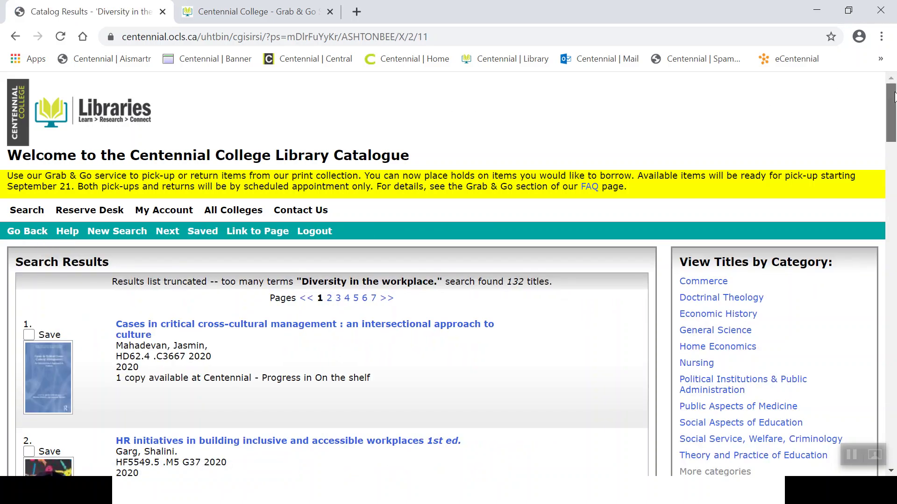
{"action": "left_click_drag", "start_coordinate": [895, 98], "coordinate": [895, 421]}
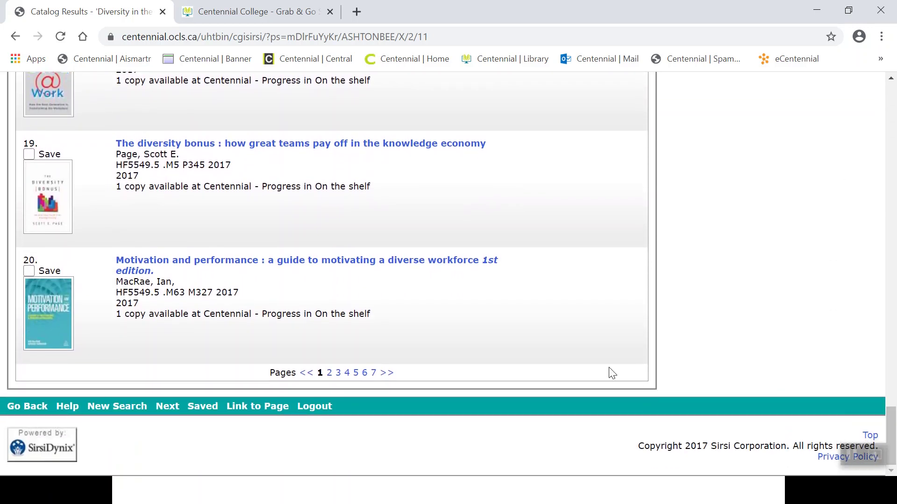
{"action": "left_click", "coordinate": [330, 372]}
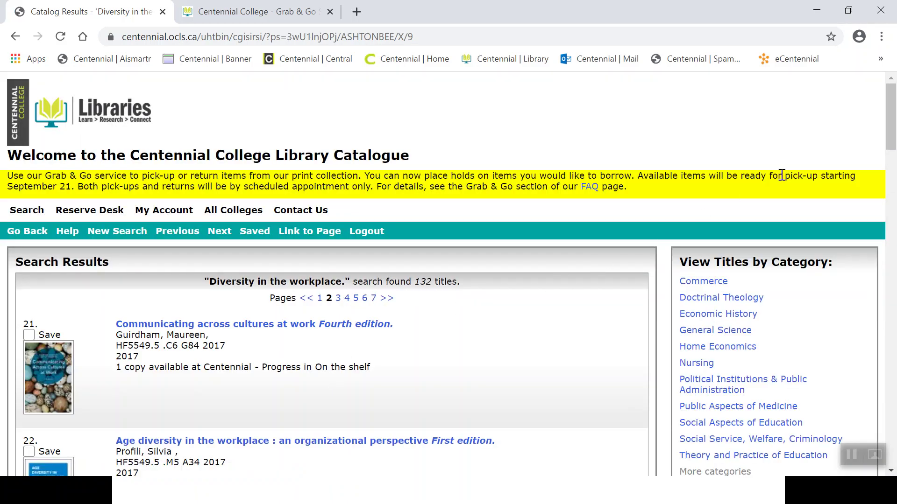
{"action": "left_click_drag", "start_coordinate": [896, 138], "coordinate": [895, 326]}
{"action": "left_click_drag", "start_coordinate": [477, 207], "coordinate": [346, 132]}
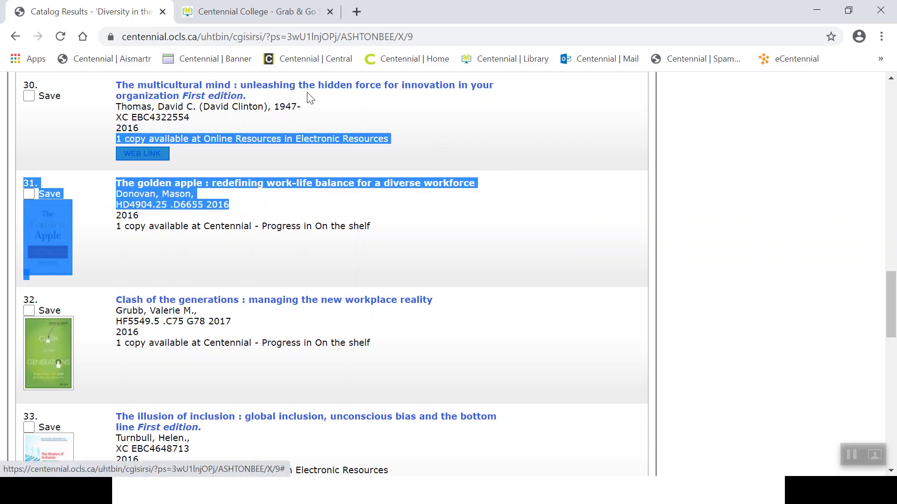
{"action": "left_click", "coordinate": [328, 103]}
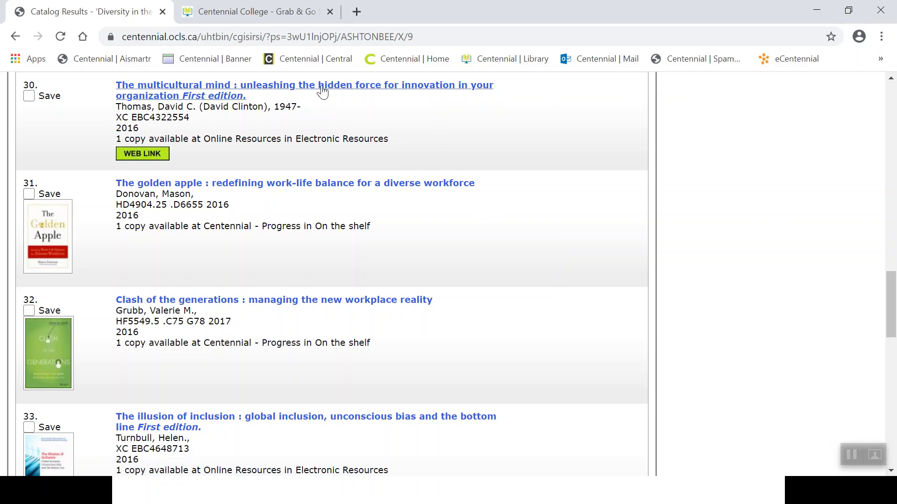
Open result 30, 'The multicultural mind', and highlight the XC e-book prefix in its call number.
{"action": "left_click", "coordinate": [321, 87]}
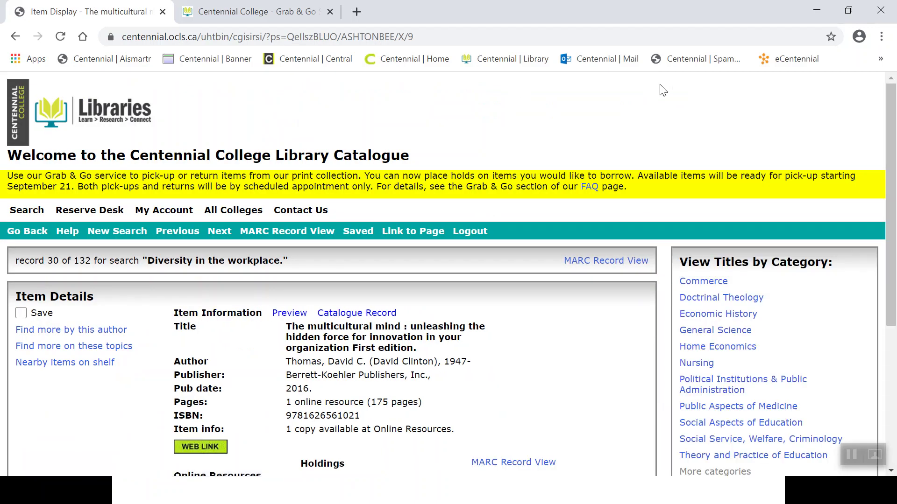
{"action": "left_click_drag", "start_coordinate": [891, 101], "coordinate": [894, 191]}
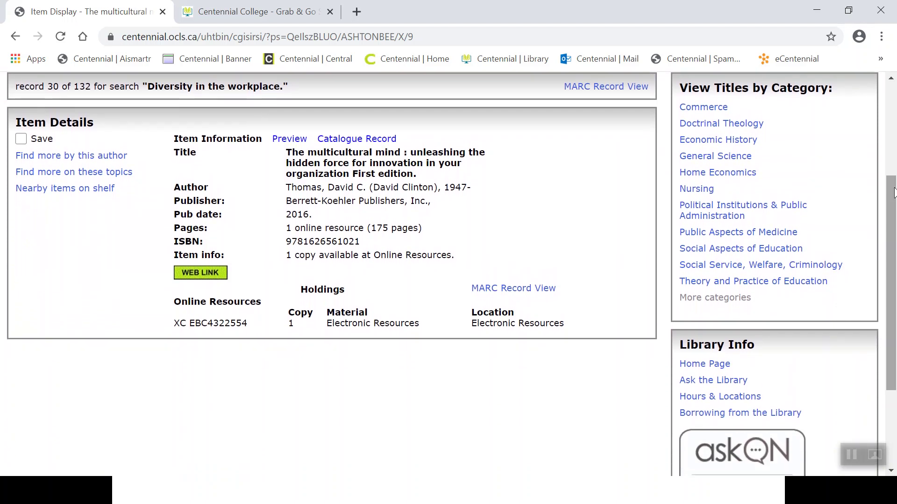
{"action": "left_click_drag", "start_coordinate": [252, 324], "coordinate": [177, 323]}
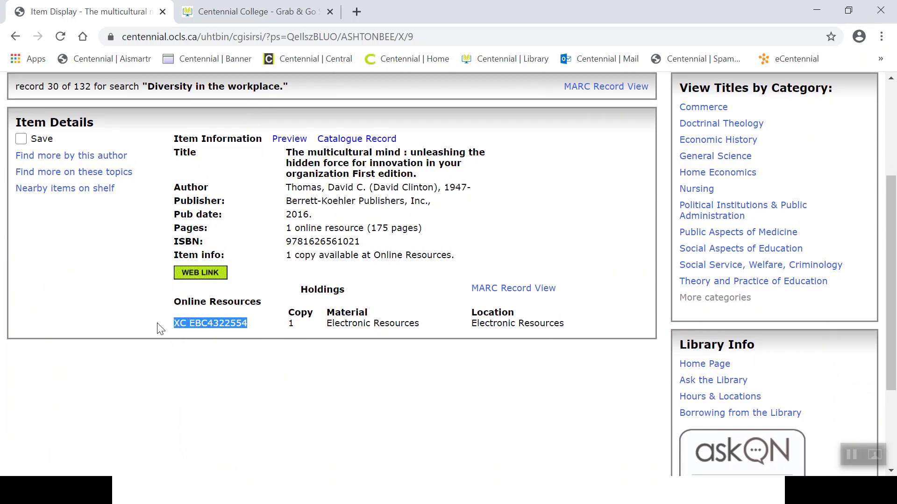
{"action": "left_click", "coordinate": [160, 329]}
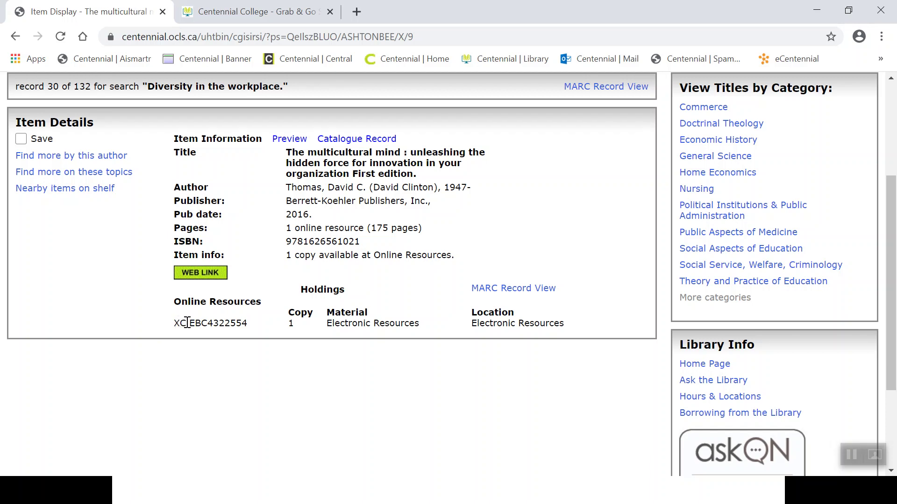
{"action": "left_click_drag", "start_coordinate": [185, 323], "coordinate": [177, 327]}
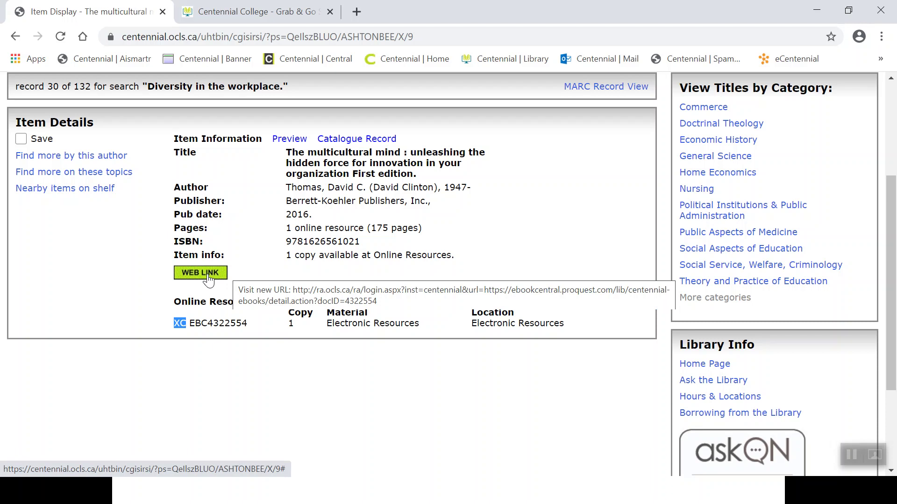
Follow the record's WEB LINK and sign in to myLogin with the student ID and password.
{"action": "left_click", "coordinate": [208, 274]}
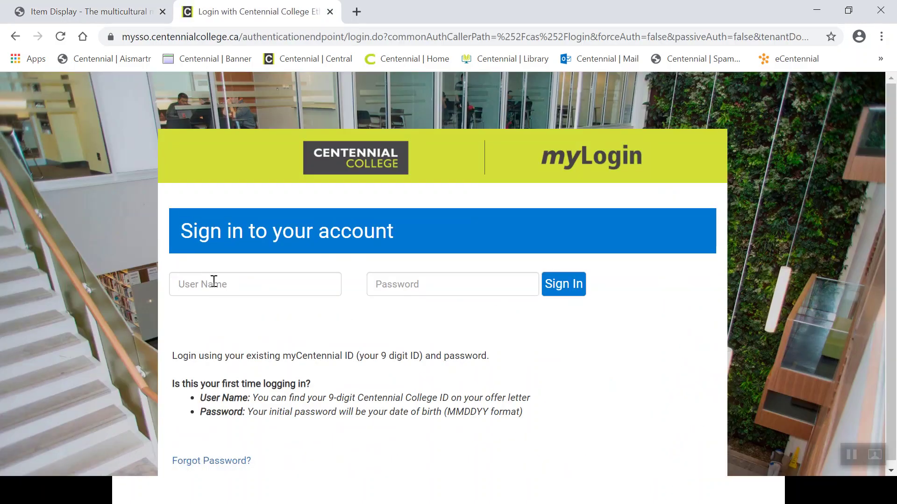
{"action": "left_click", "coordinate": [214, 283]}
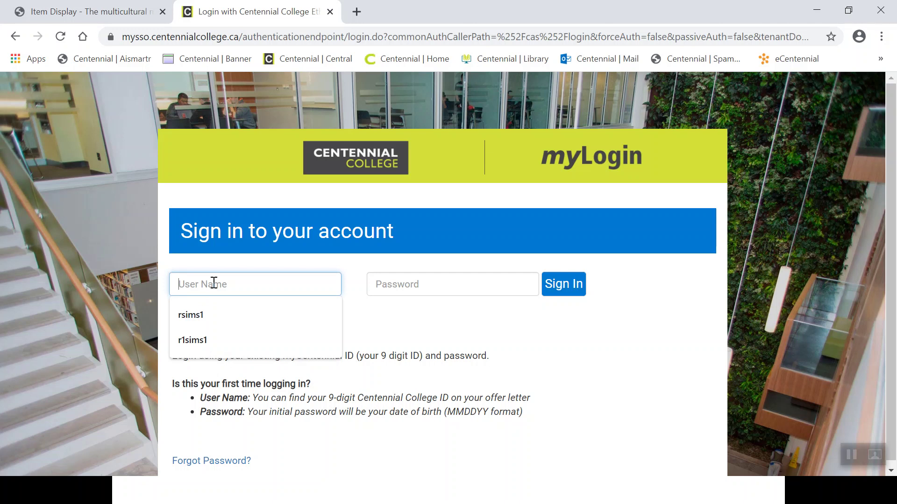
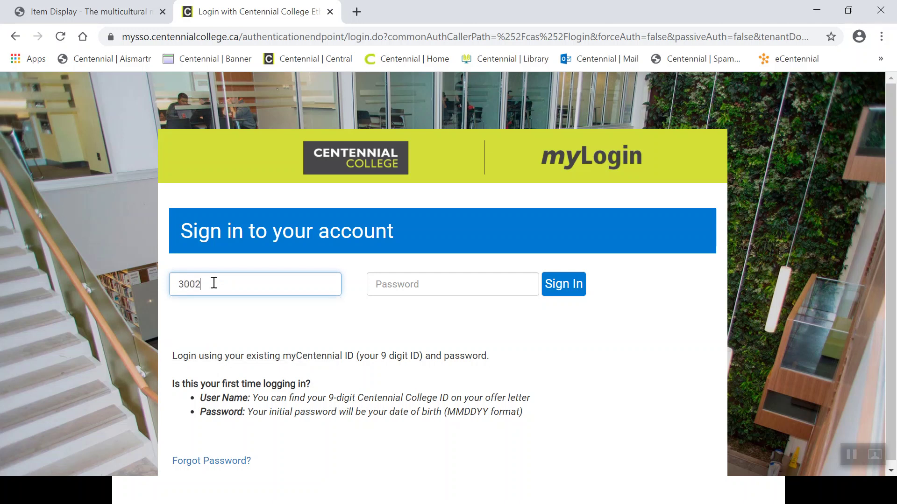
{"action": "key", "text": "BackSpace"}
{"action": "key", "text": "BackSpace"}
{"action": "left_click", "coordinate": [398, 282]}
{"action": "type", "text": "•"}
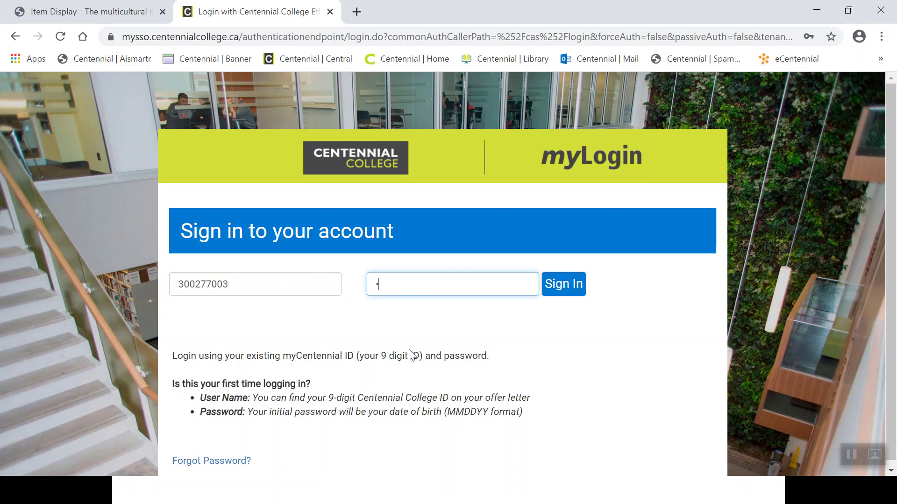
{"action": "type", "text": "•••••••••"}
{"action": "key", "text": "Return"}
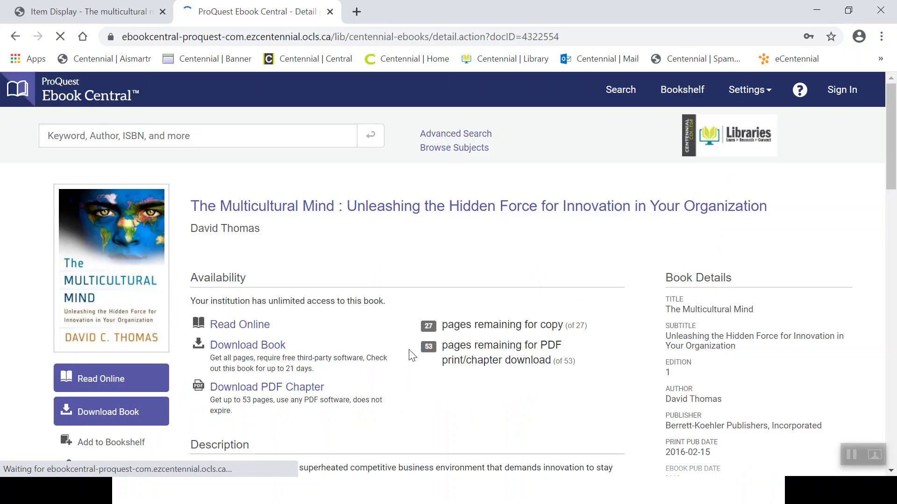
Launch The Multicultural Mind with Read Online, starting at page Intro of 162.
{"action": "left_click_drag", "start_coordinate": [890, 180], "coordinate": [893, 207]}
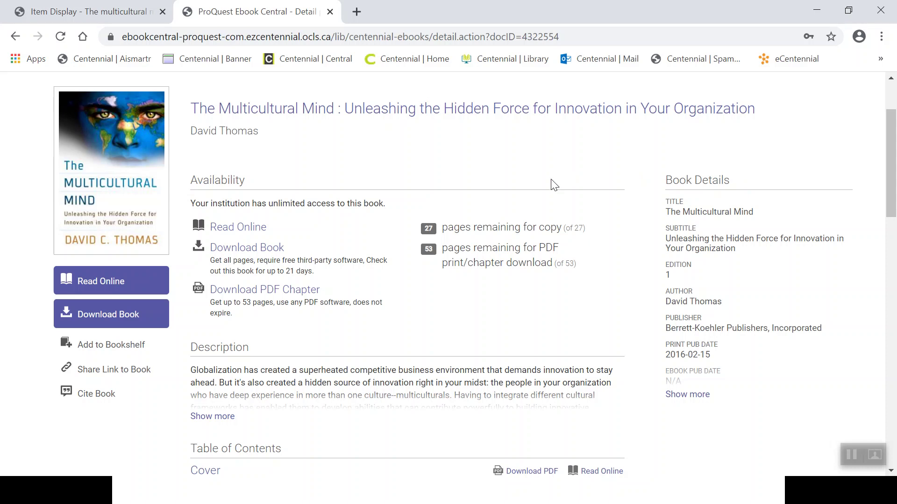
{"action": "left_click", "coordinate": [109, 285]}
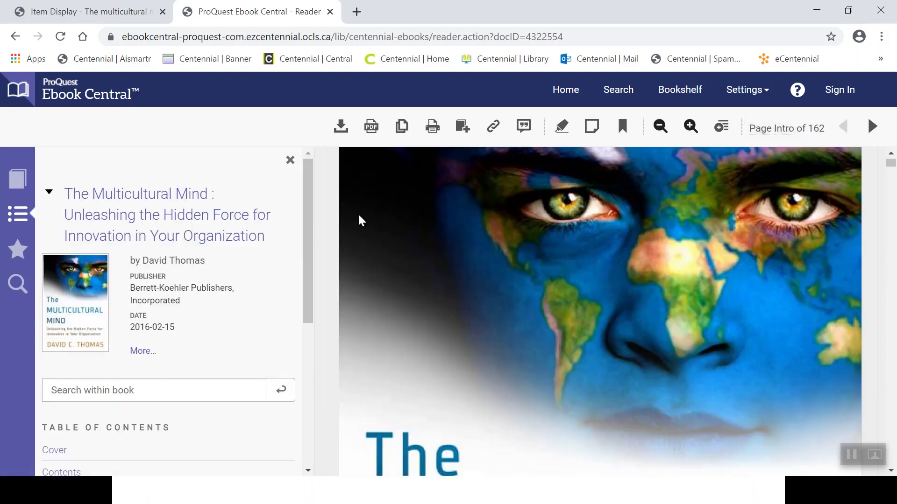
Enter 'creativity' in the Search within book box without submitting it.
{"action": "left_click_drag", "start_coordinate": [307, 226], "coordinate": [307, 270]}
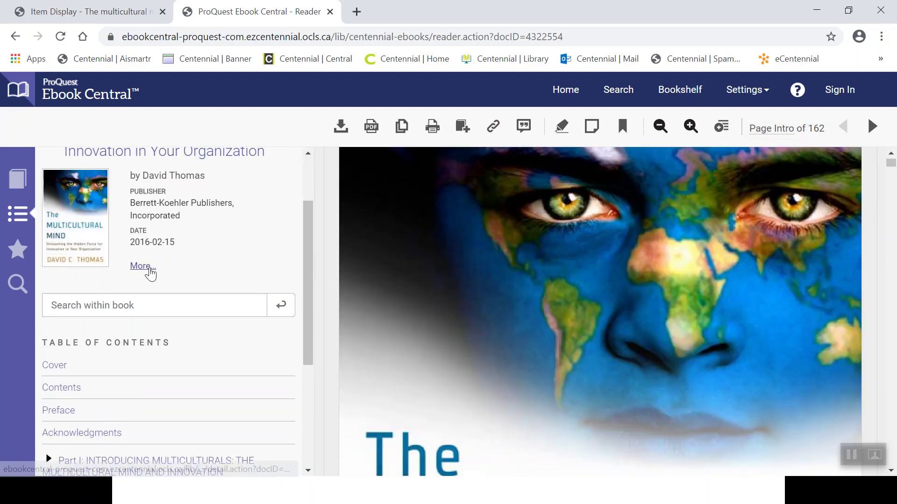
{"action": "left_click", "coordinate": [127, 308]}
{"action": "type", "text": "creativity"}
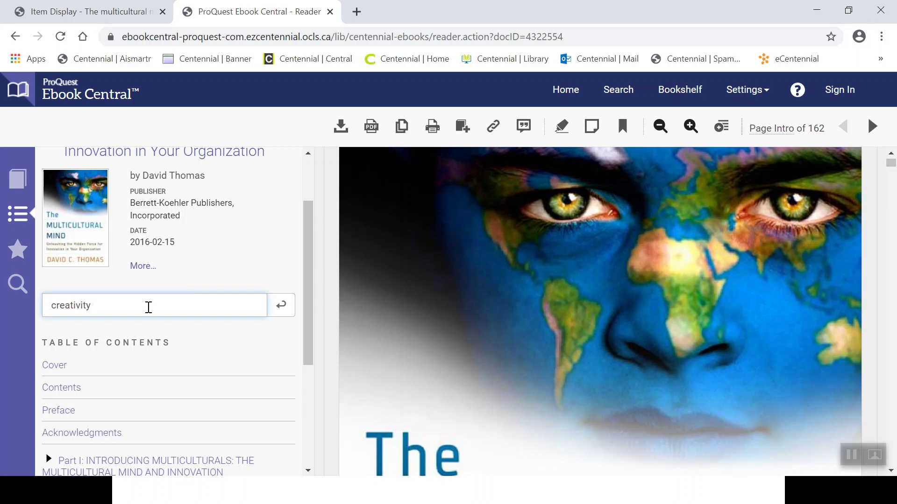
Search the book for 'creativity' and jump to the Part I match on page 7.
{"action": "key", "text": "Return"}
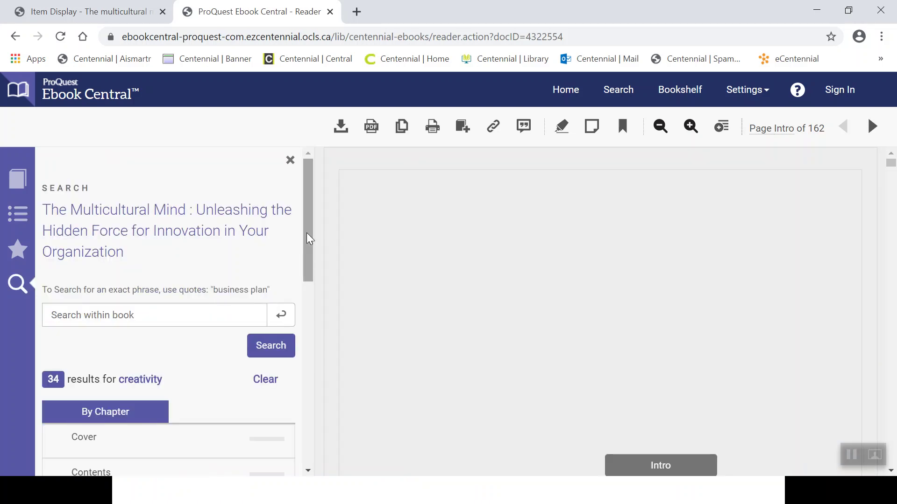
{"action": "left_click_drag", "start_coordinate": [305, 239], "coordinate": [319, 335]}
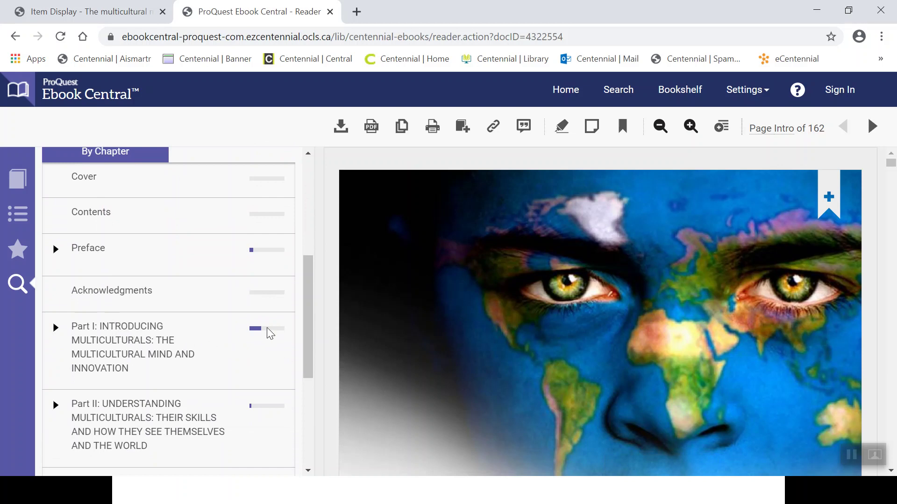
{"action": "left_click", "coordinate": [162, 349]}
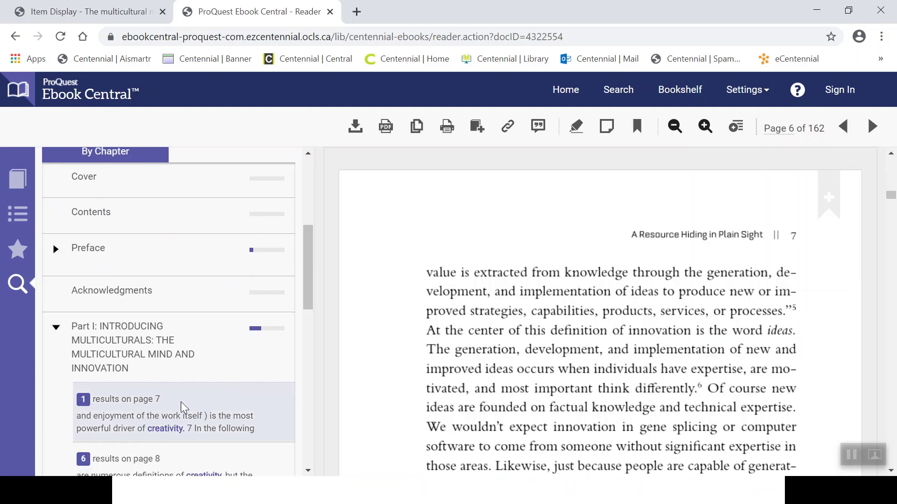
{"action": "left_click", "coordinate": [187, 412]}
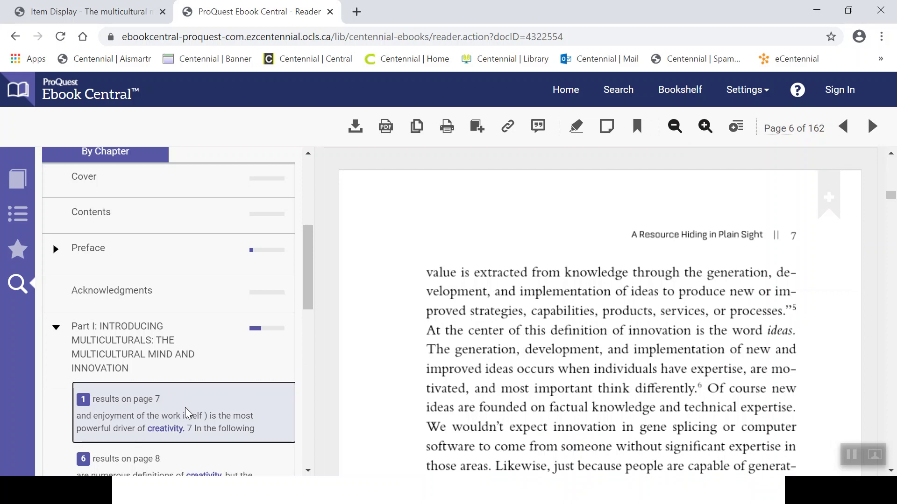
{"action": "left_click", "coordinate": [705, 388]}
{"action": "scroll", "coordinate": [705, 387], "scroll_direction": "down", "scroll_amount": 4}
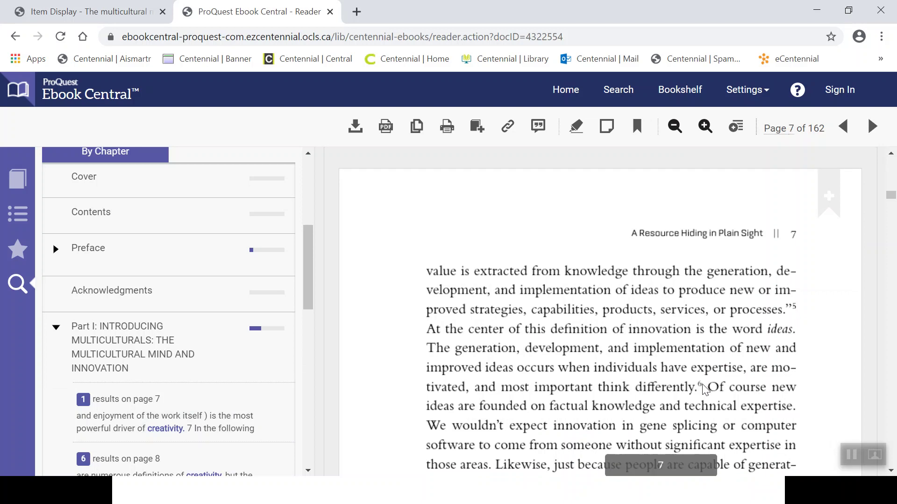
{"action": "scroll", "coordinate": [705, 387], "scroll_direction": "down", "scroll_amount": 1}
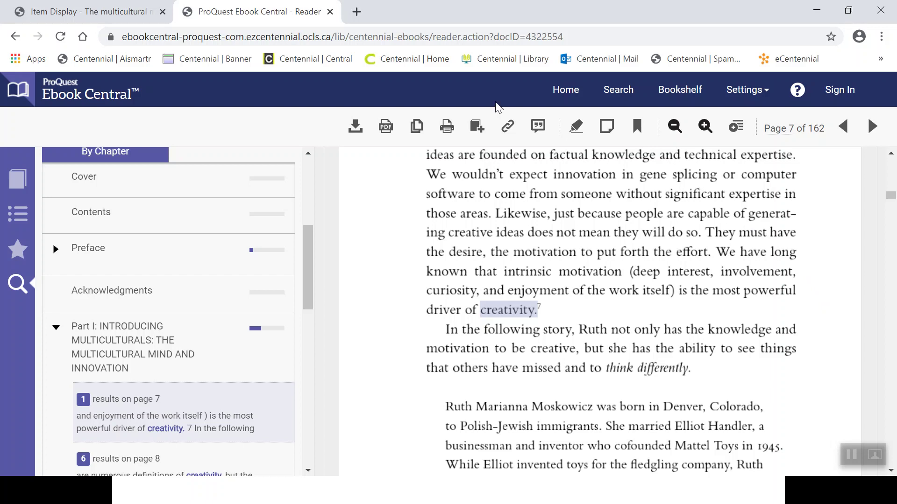
Start a new catalogue search and run the 'diversity and innovate' keyword search, returning 4 titles.
{"action": "left_click", "coordinate": [122, 17]}
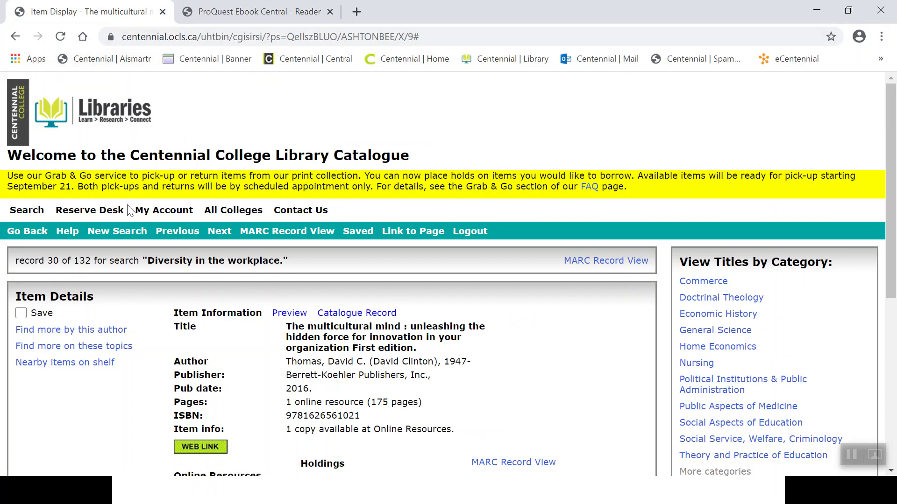
{"action": "left_click", "coordinate": [124, 231]}
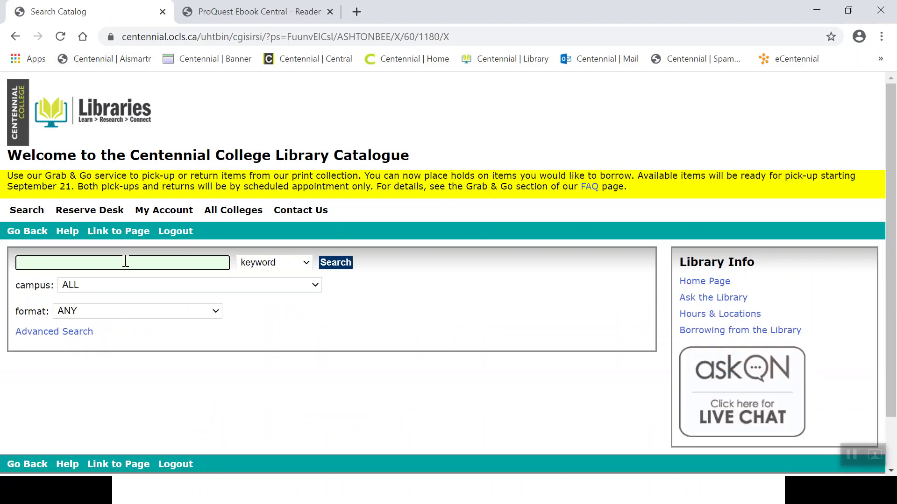
{"action": "left_click", "coordinate": [125, 264]}
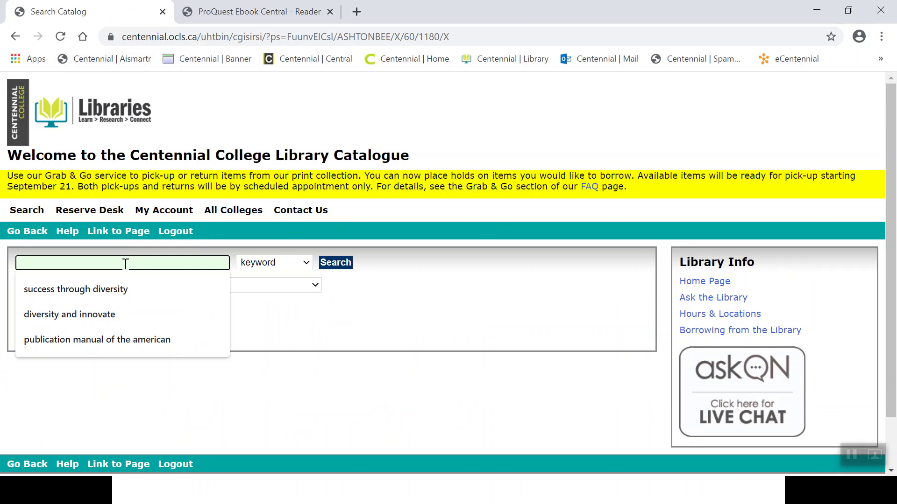
{"action": "type", "text": "d"}
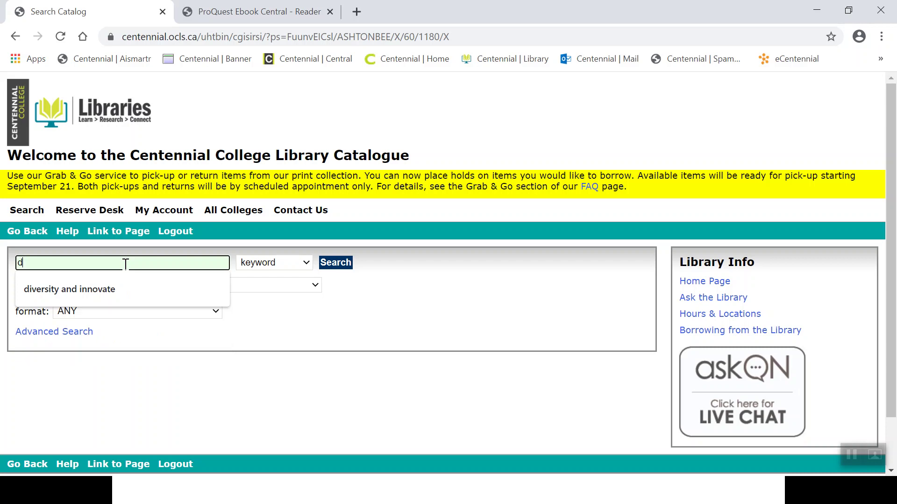
{"action": "left_click", "coordinate": [112, 286]}
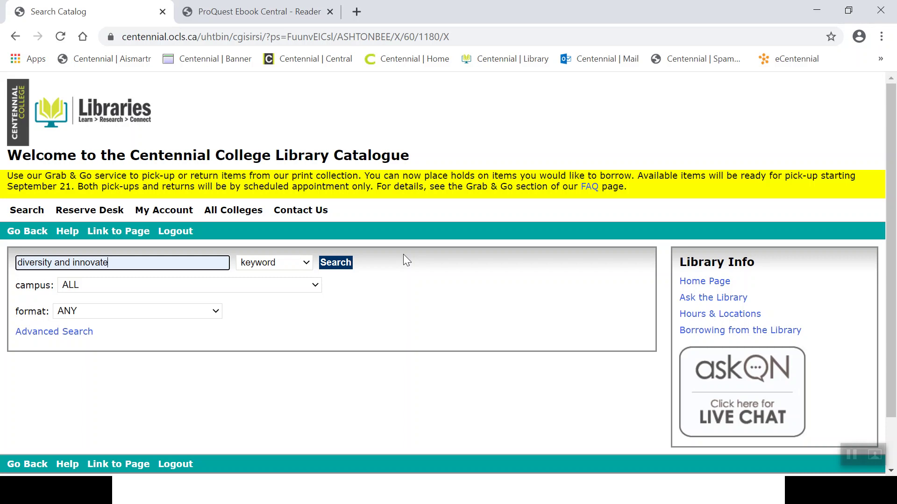
{"action": "left_click", "coordinate": [340, 263]}
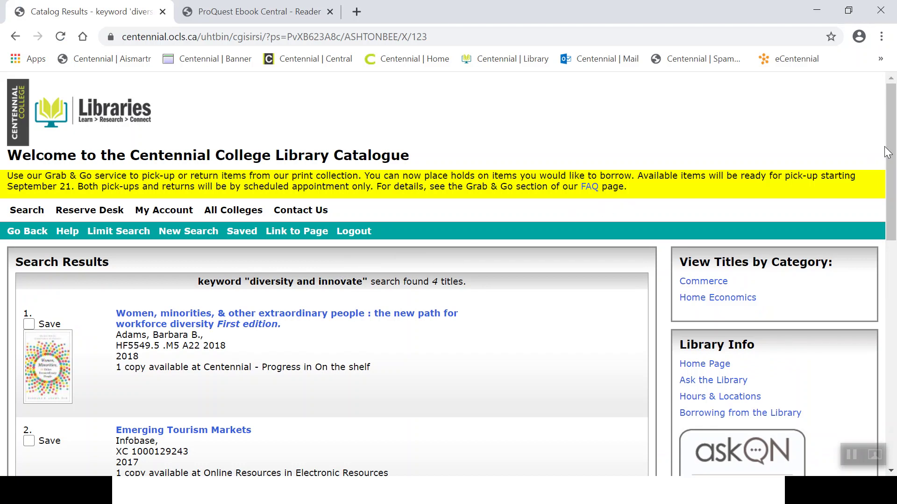
Open the record for 'Women, minorities, & other extraordinary people' and view its Holdings row.
{"action": "left_click_drag", "start_coordinate": [892, 155], "coordinate": [893, 175]}
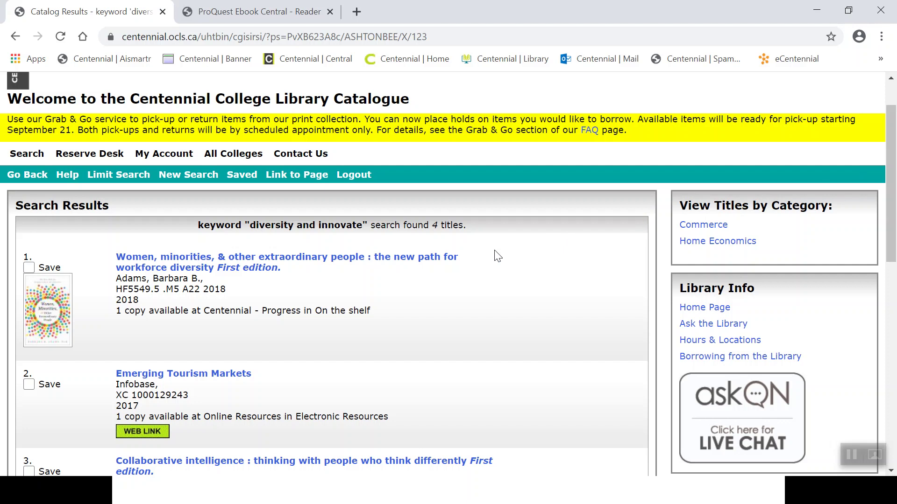
{"action": "left_click", "coordinate": [443, 260]}
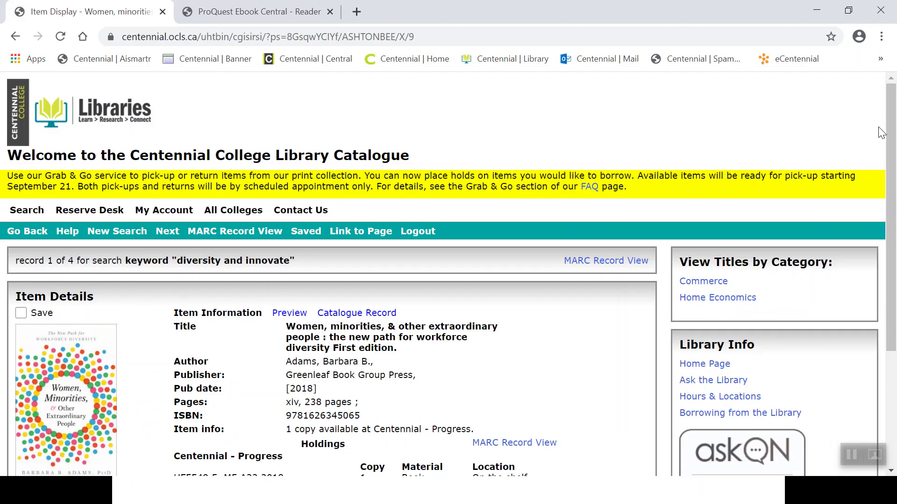
{"action": "left_click_drag", "start_coordinate": [892, 131], "coordinate": [880, 180]}
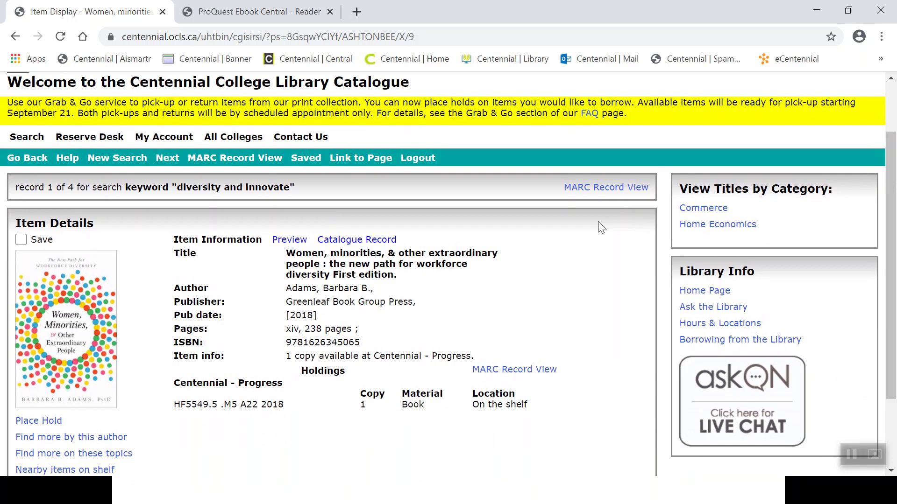
{"action": "key", "text": "alt+Tab"}
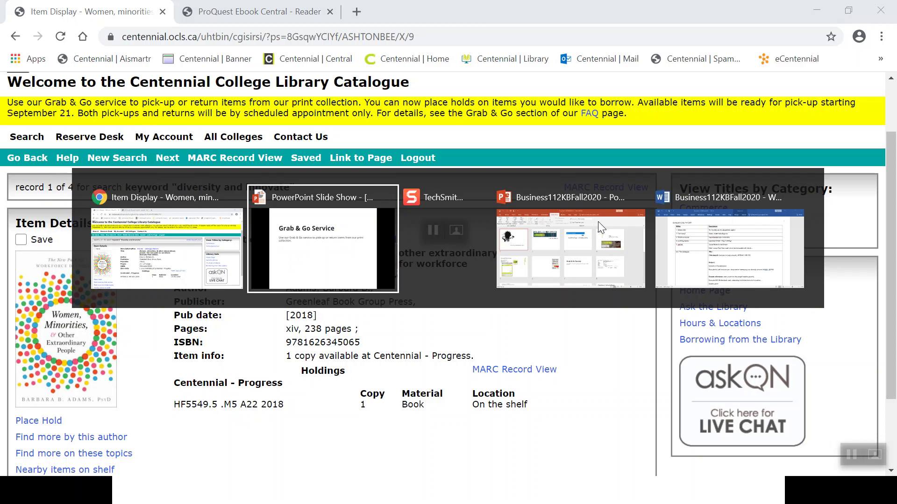
Advance the slides to 'Article Searching', then switch back to the browser.
{"action": "key", "text": "Right"}
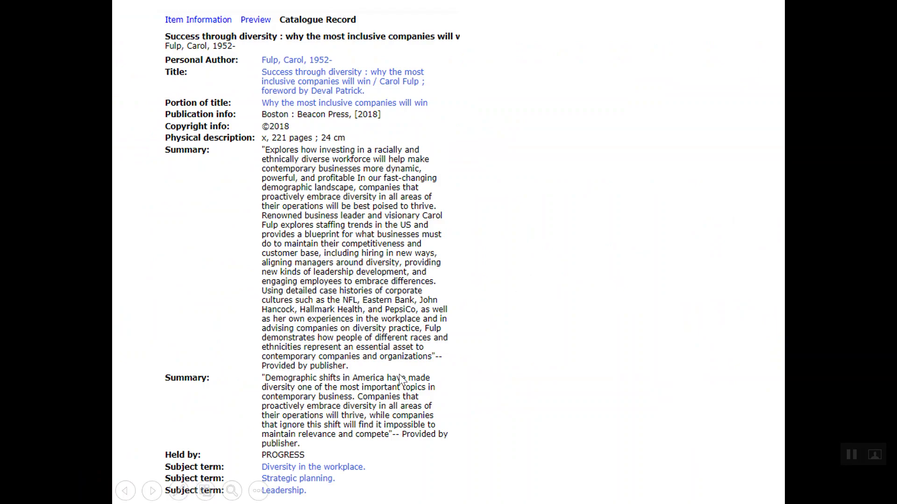
{"action": "left_click", "coordinate": [373, 470]}
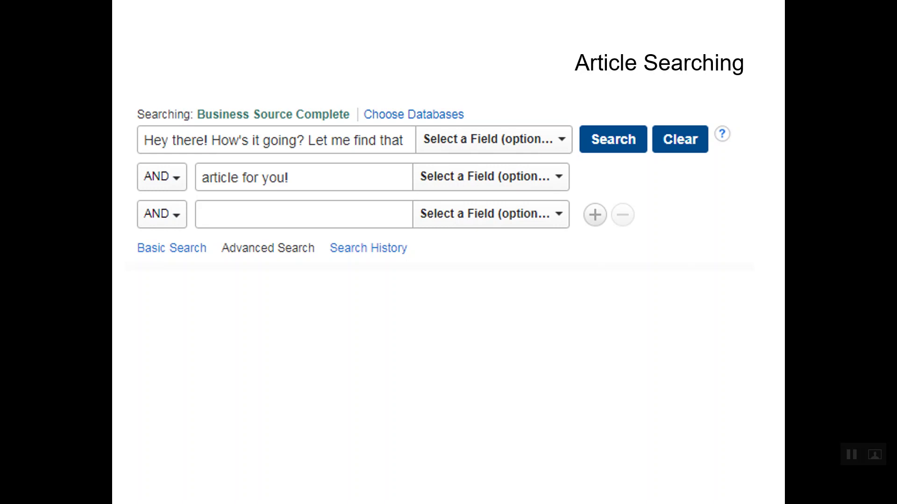
{"action": "key", "text": "alt+Tab"}
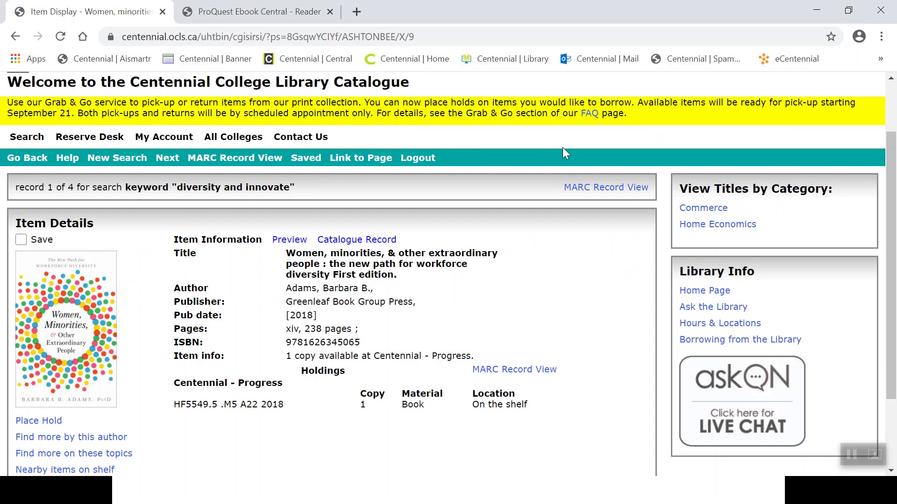
Go from the catalogue's Home Page link to the library's E-Resources page and its A–Z filter.
{"action": "left_click", "coordinate": [713, 292]}
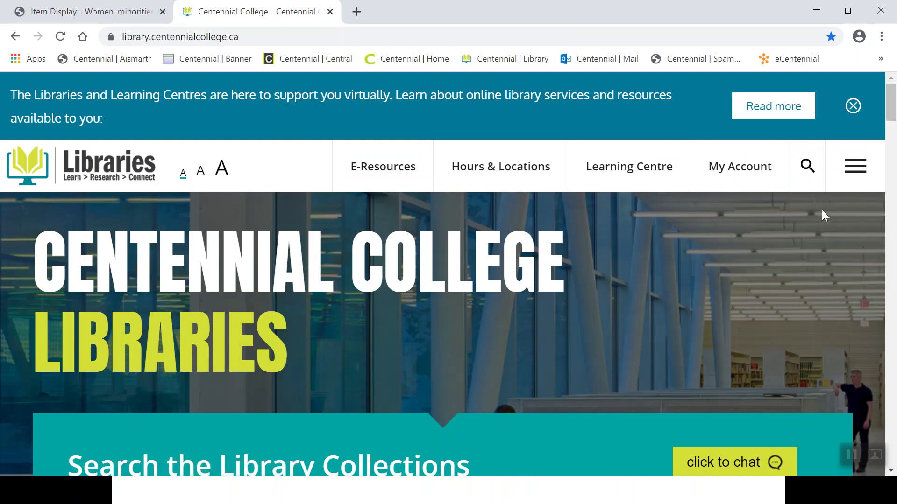
{"action": "left_click_drag", "start_coordinate": [892, 117], "coordinate": [892, 122]}
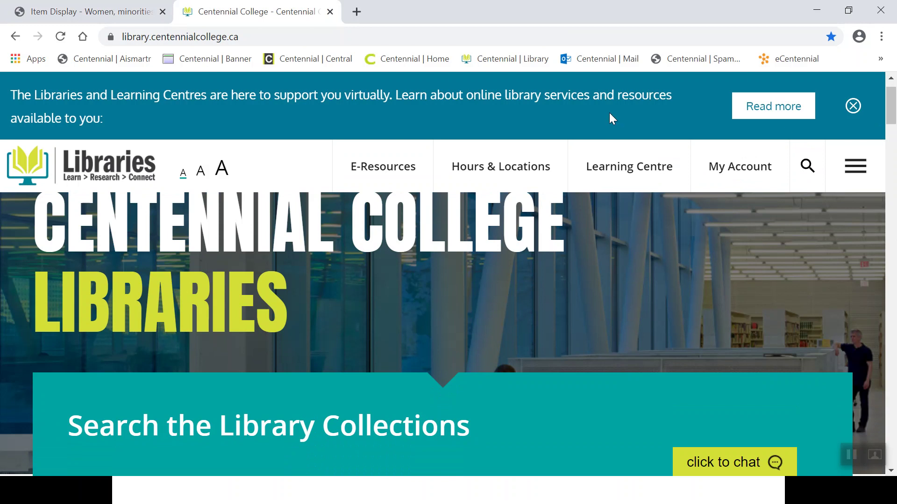
{"action": "left_click", "coordinate": [391, 172]}
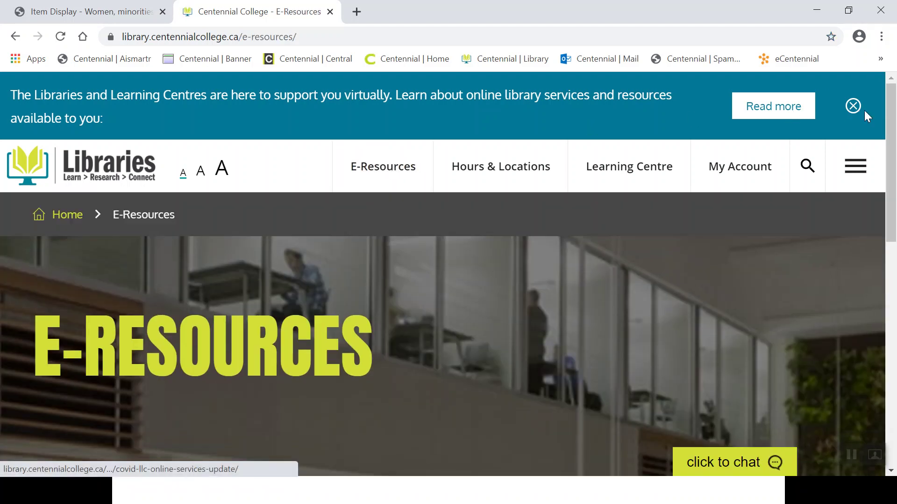
{"action": "scroll", "coordinate": [892, 125], "scroll_direction": "down", "scroll_amount": 5}
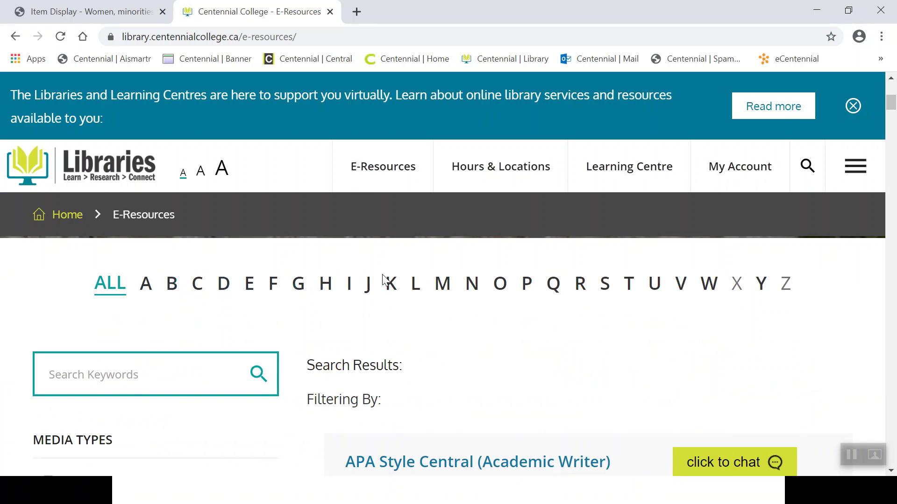
Search the library e-resources for 'business s' and open Business Source Complete's advanced search.
{"action": "left_click", "coordinate": [98, 369]}
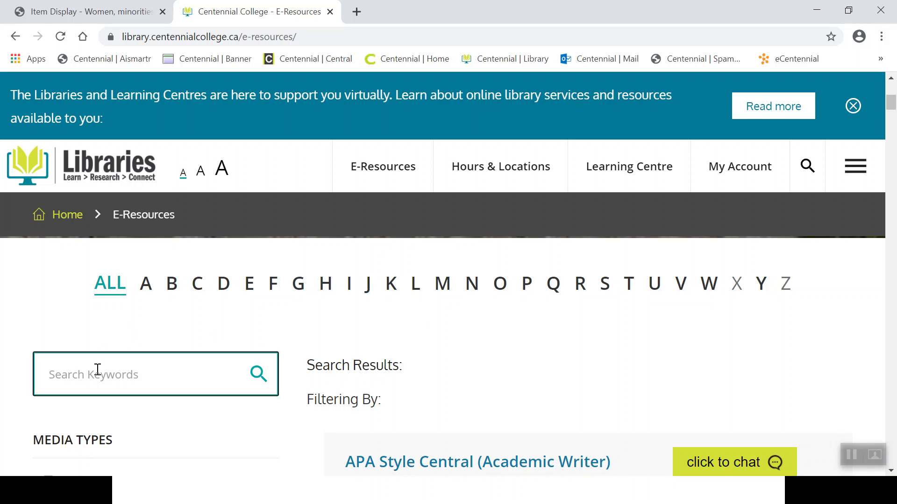
{"action": "type", "text": "business s"}
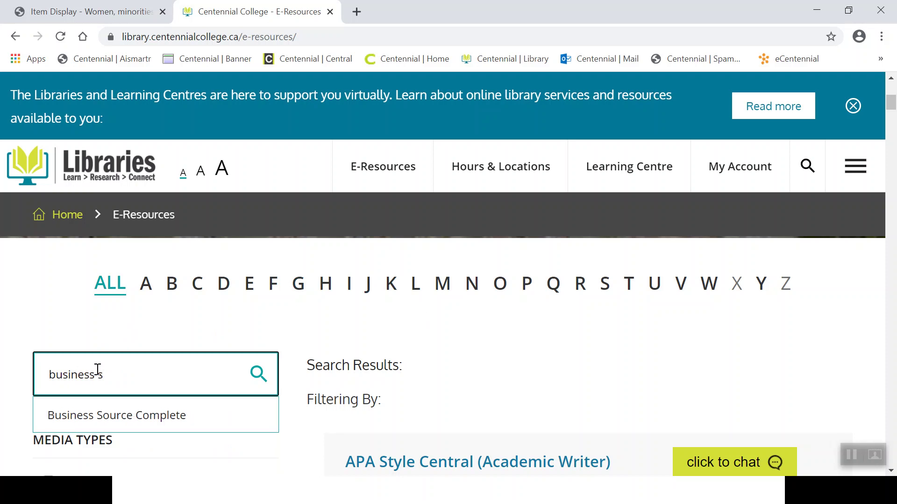
{"action": "left_click", "coordinate": [161, 419]}
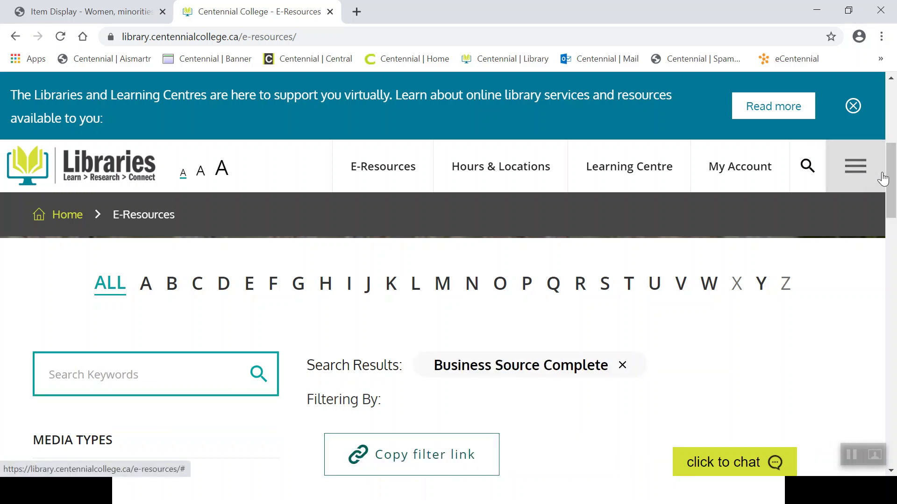
{"action": "left_click_drag", "start_coordinate": [892, 179], "coordinate": [892, 217]}
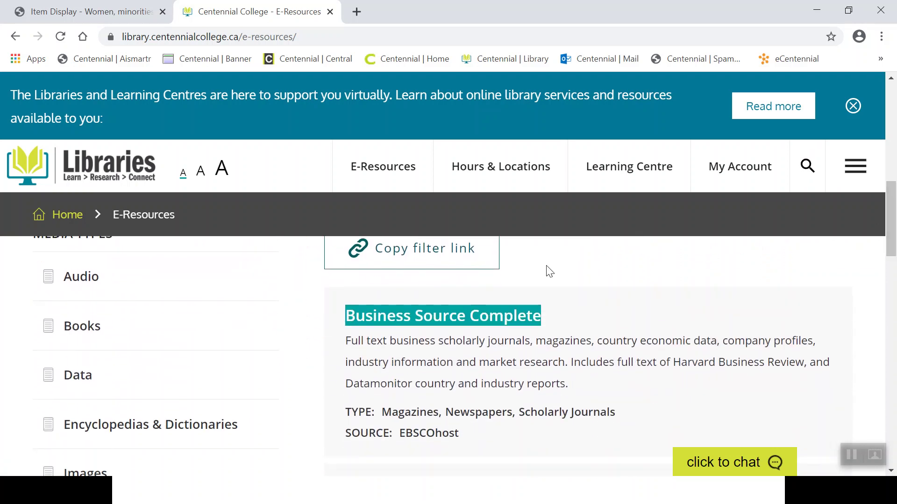
{"action": "left_click", "coordinate": [449, 318]}
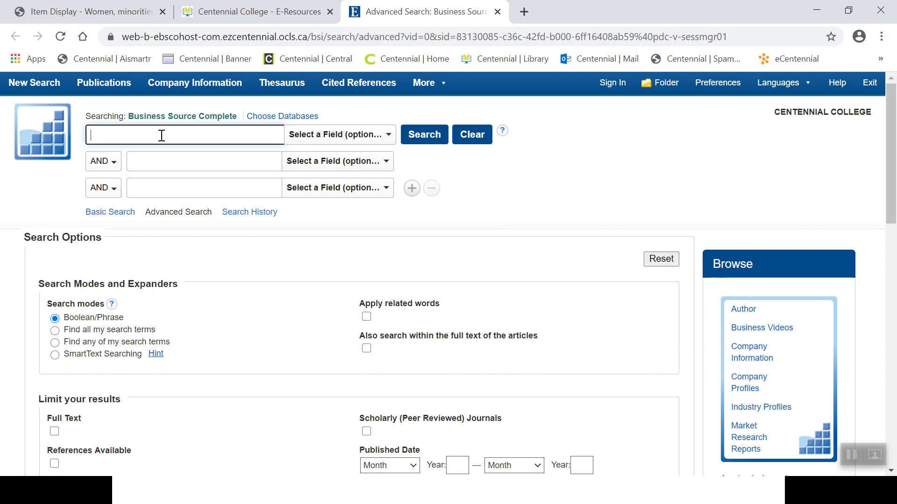
Search Business Source Complete by TI Title for 'creating a culture where employees speak up', getting 2 results.
{"action": "type", "text": "Crea"}
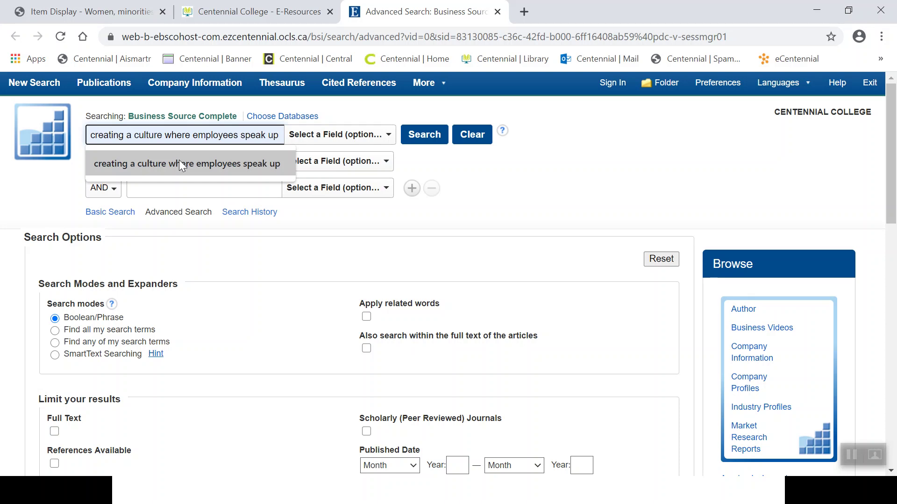
{"action": "left_click", "coordinate": [179, 160]}
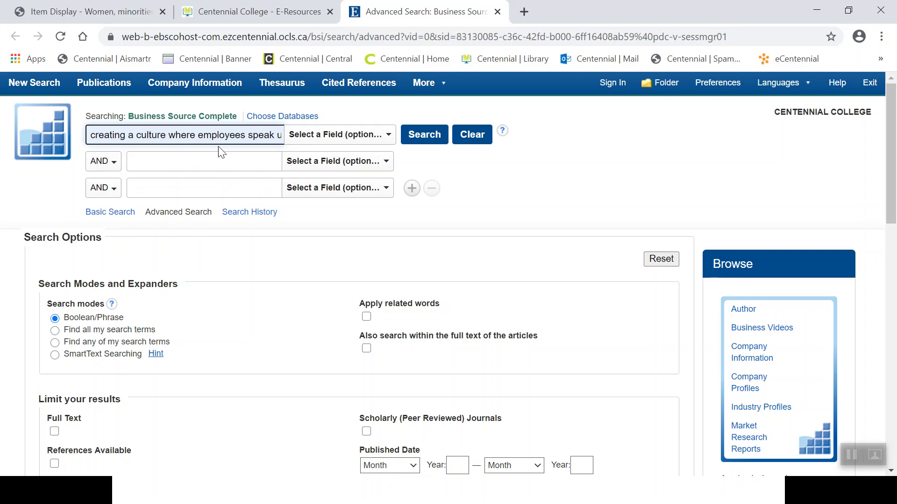
{"action": "left_click", "coordinate": [329, 136]}
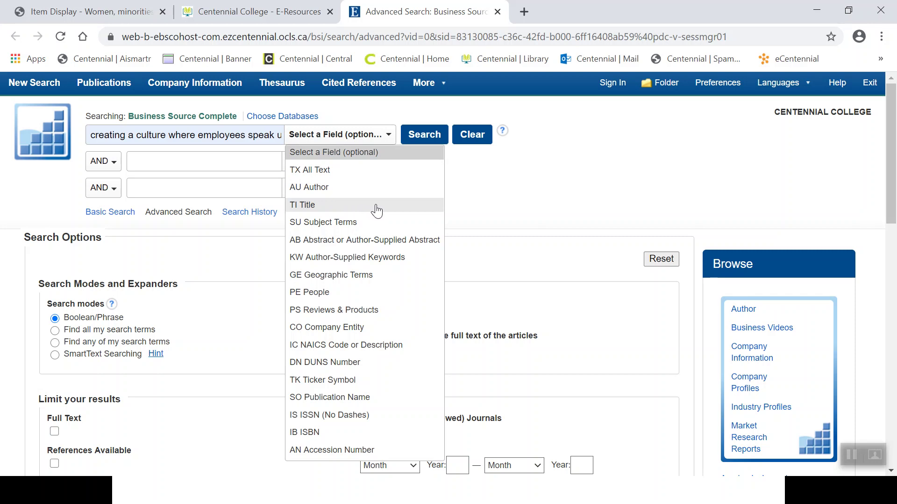
{"action": "left_click", "coordinate": [377, 206]}
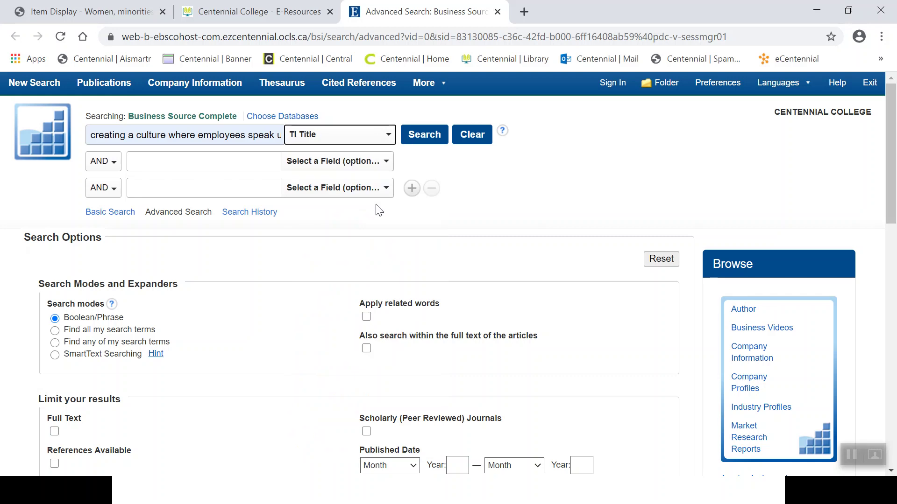
{"action": "left_click", "coordinate": [423, 145]}
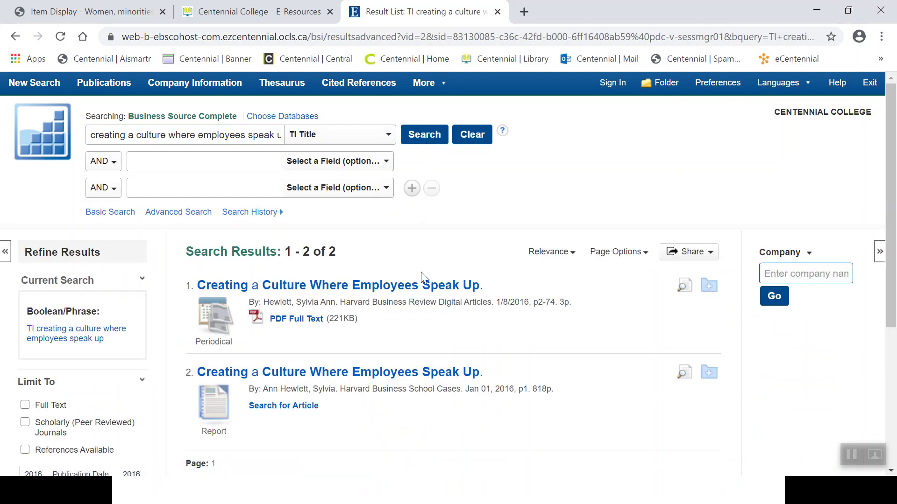
Open the first result's record and highlight its abstract, subject terms, source, authors and title.
{"action": "left_click", "coordinate": [424, 285]}
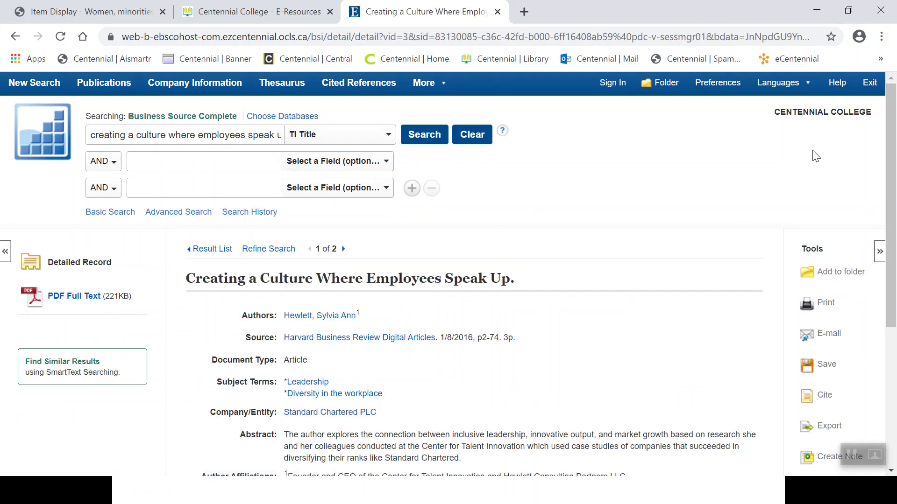
{"action": "left_click_drag", "start_coordinate": [892, 157], "coordinate": [895, 242]}
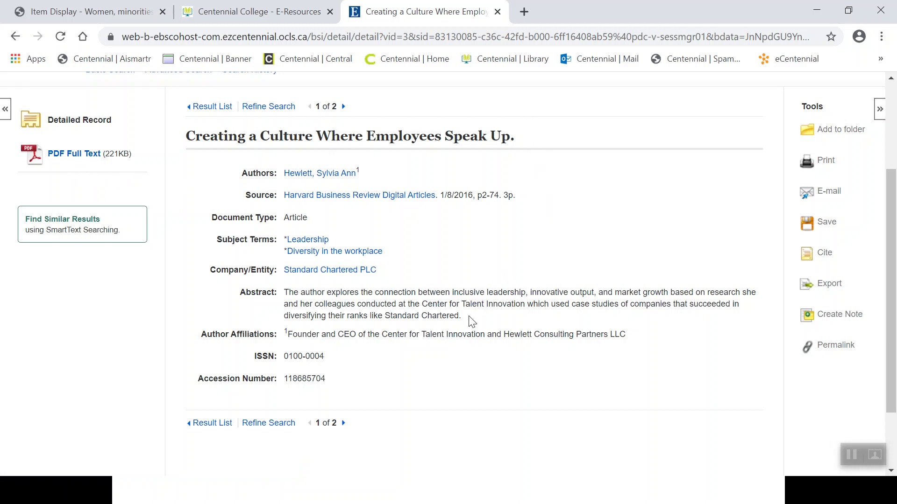
{"action": "left_click_drag", "start_coordinate": [470, 317], "coordinate": [283, 297]}
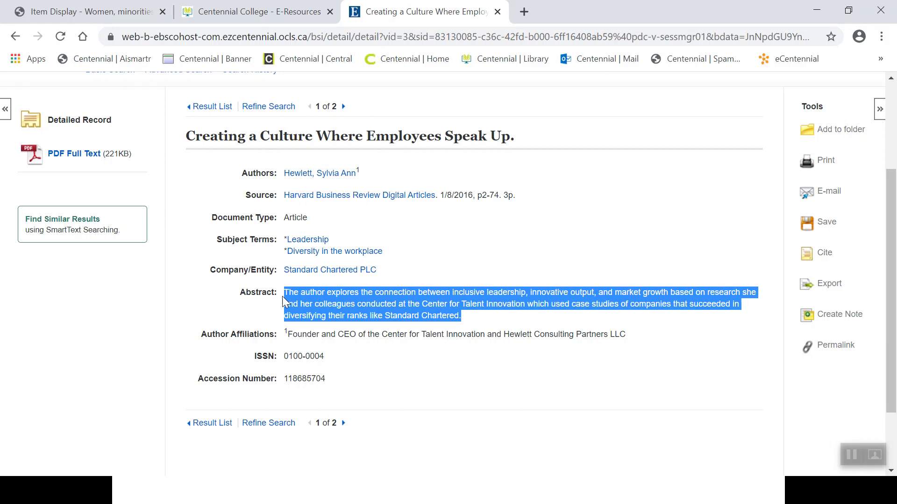
{"action": "left_click_drag", "start_coordinate": [394, 260], "coordinate": [208, 246]}
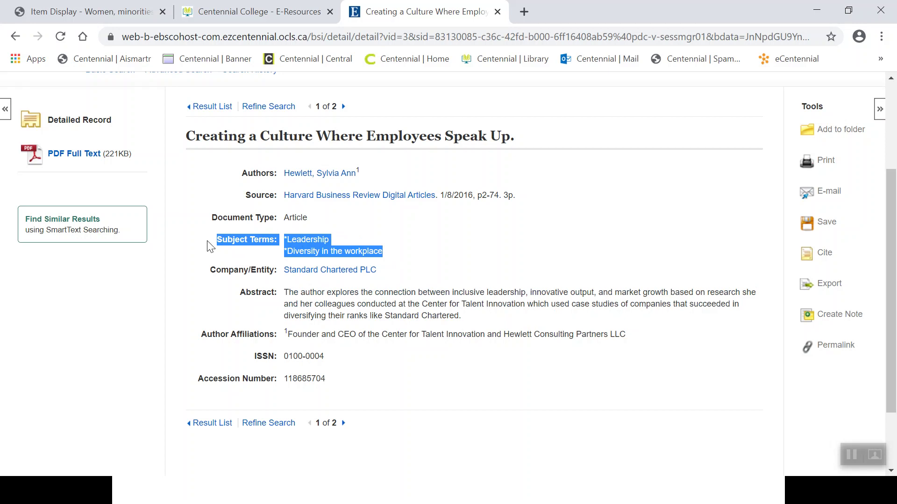
{"action": "left_click", "coordinate": [209, 247]}
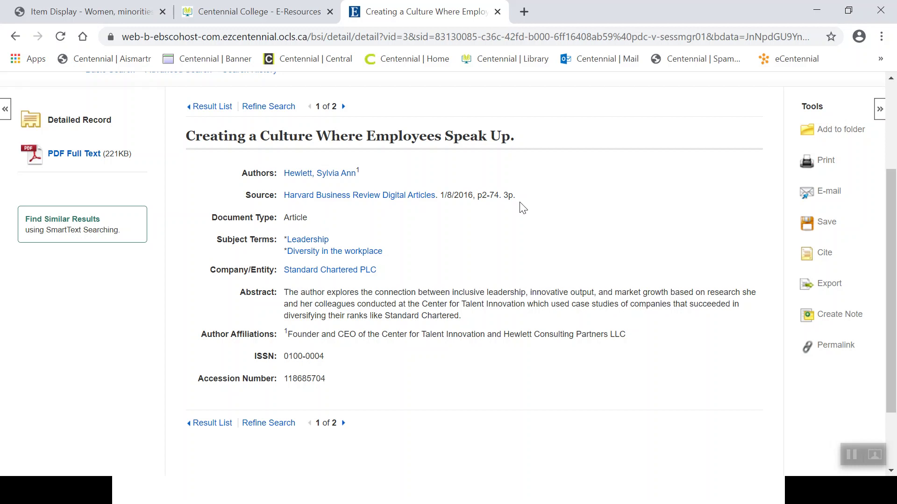
{"action": "triple_click", "coordinate": [509, 195]}
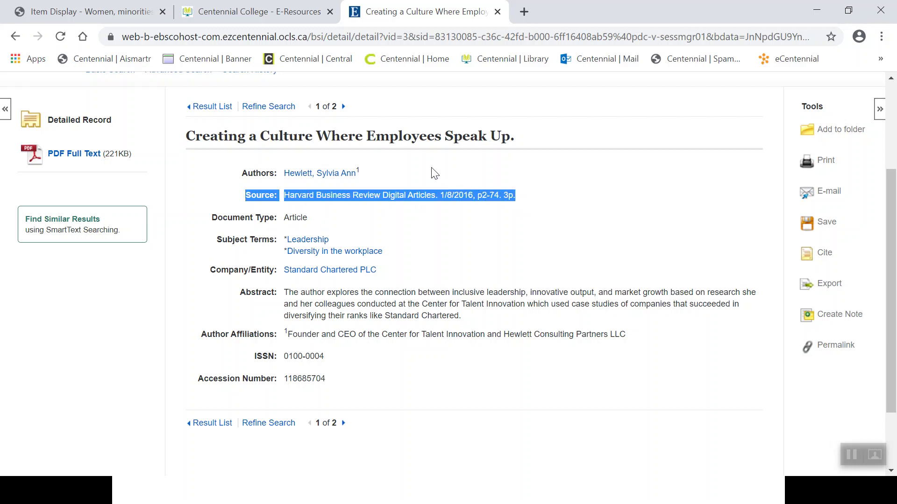
{"action": "left_click_drag", "start_coordinate": [395, 164], "coordinate": [189, 129]}
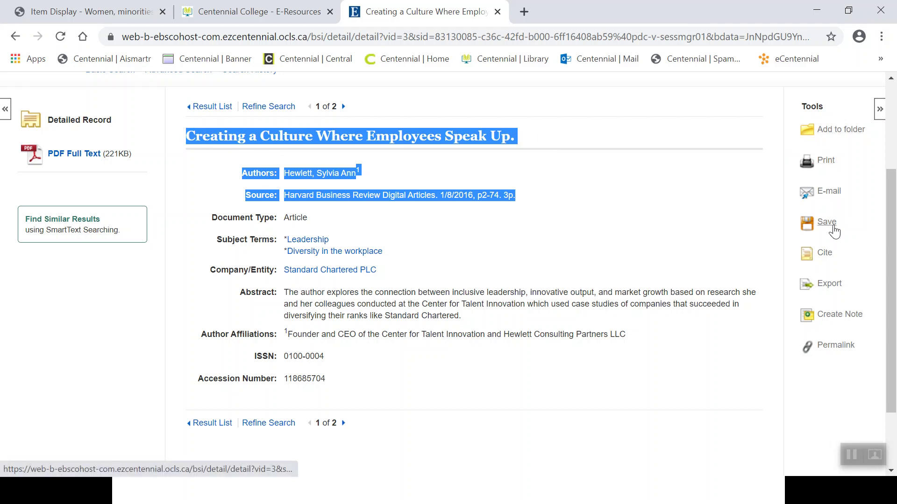
{"action": "left_click", "coordinate": [827, 257]}
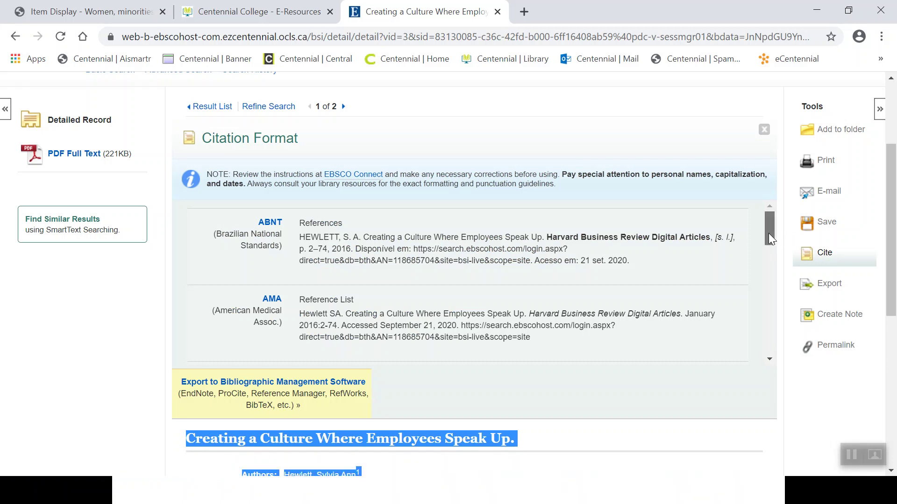
{"action": "left_click_drag", "start_coordinate": [769, 233], "coordinate": [765, 267]}
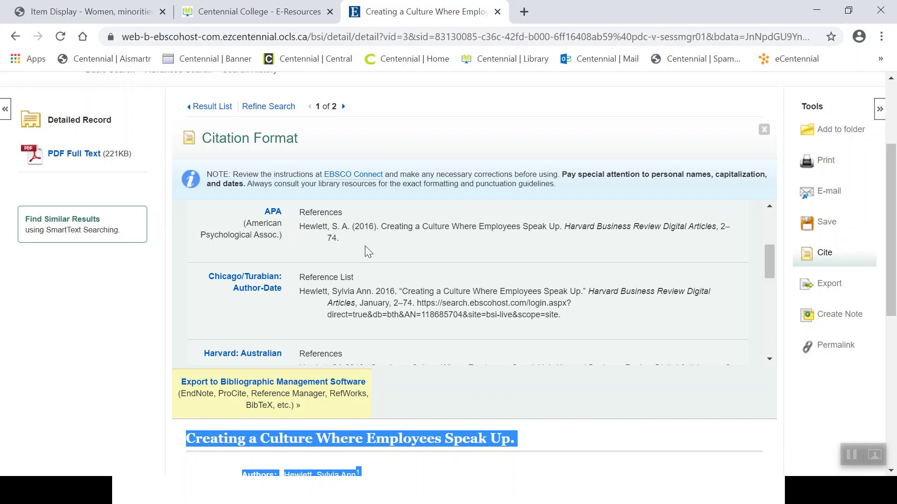
{"action": "left_click", "coordinate": [764, 129]}
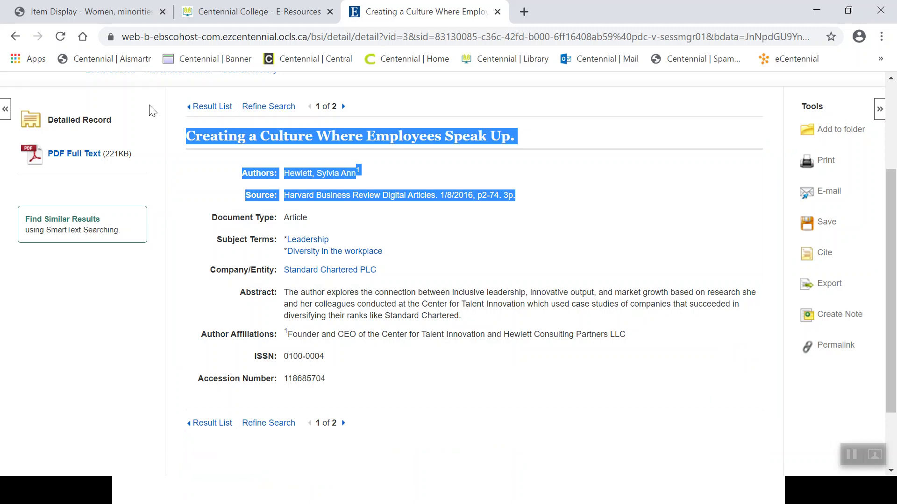
Open the 4-page Harvard Business Review PDF and scroll through it, ending on the title page.
{"action": "left_click", "coordinate": [71, 159]}
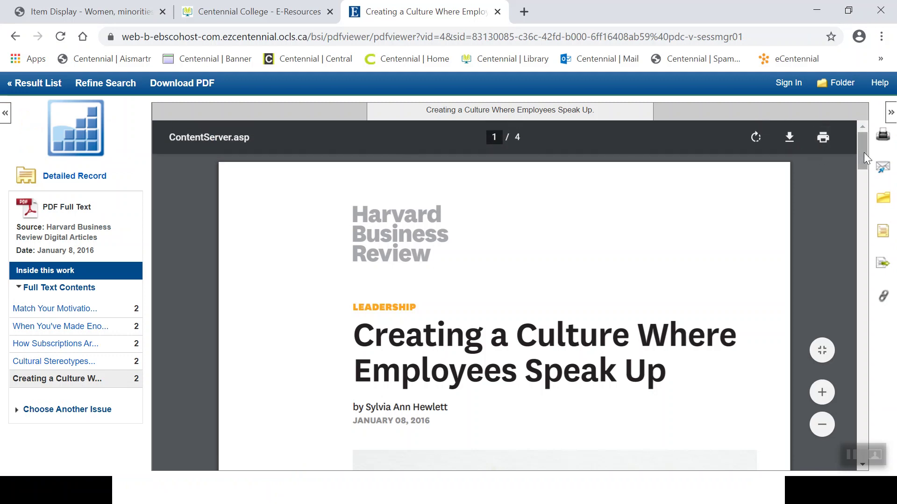
{"action": "mouse_move", "coordinate": [864, 152]}
{"action": "left_mouse_down"}
{"action": "mouse_move", "coordinate": [862, 184]}
{"action": "mouse_move", "coordinate": [853, 160]}
{"action": "left_mouse_up"}
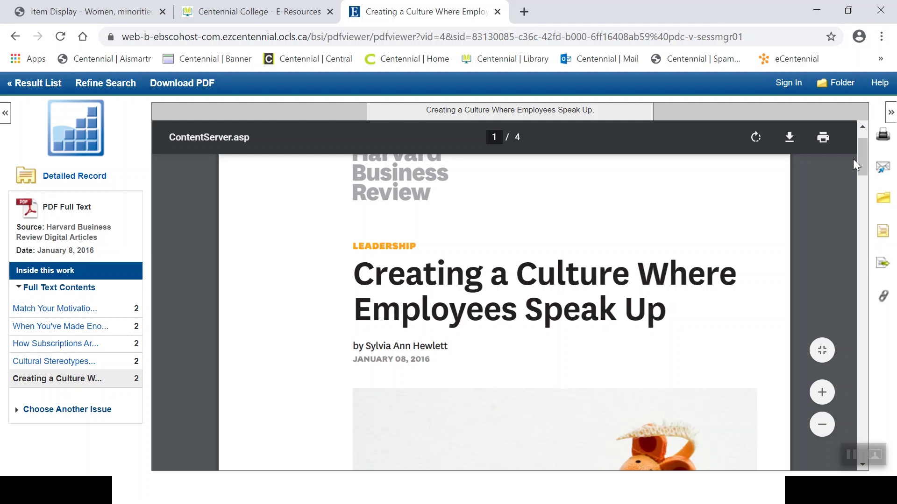
{"action": "left_click_drag", "start_coordinate": [862, 159], "coordinate": [862, 167]}
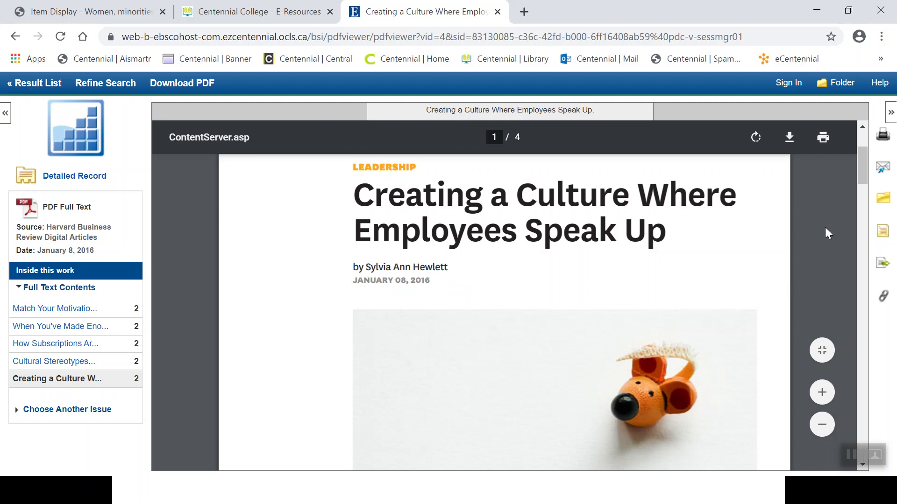
{"action": "left_click_drag", "start_coordinate": [864, 178], "coordinate": [864, 164]}
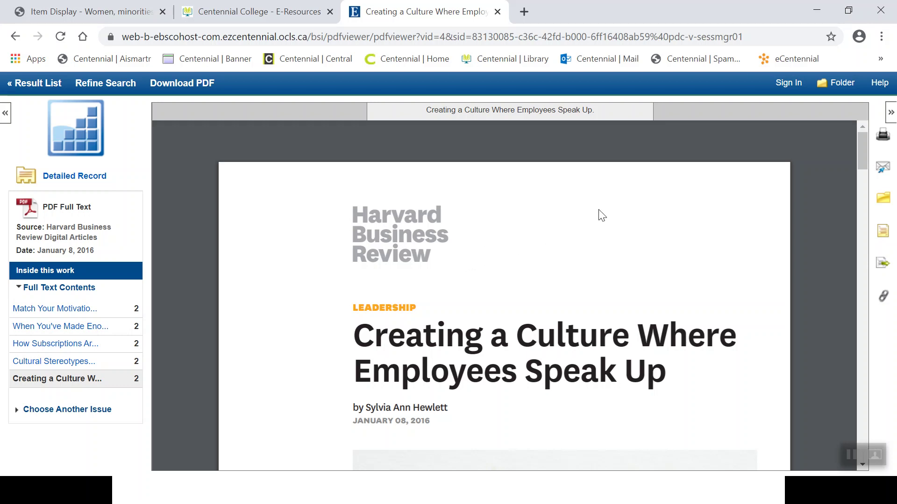
{"action": "mouse_move", "coordinate": [771, 182]}
{"action": "left_click_drag", "start_coordinate": [865, 156], "coordinate": [871, 236]}
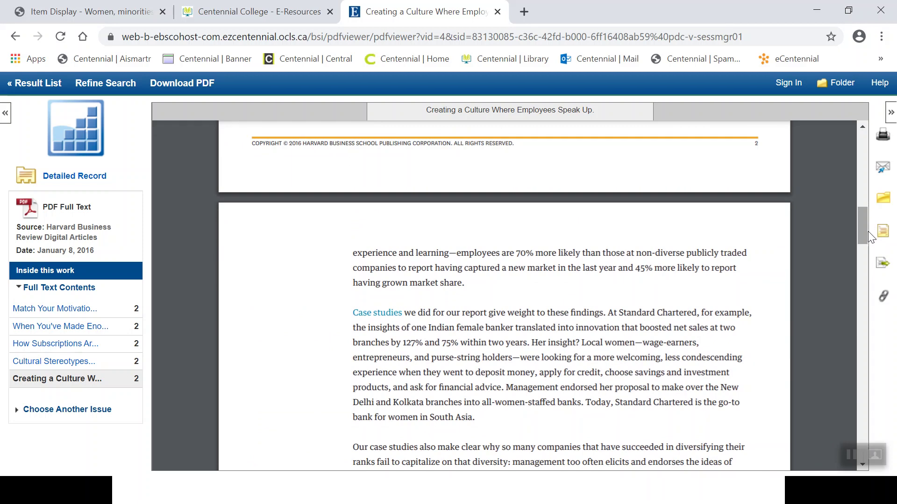
{"action": "left_click_drag", "start_coordinate": [865, 231], "coordinate": [865, 154]}
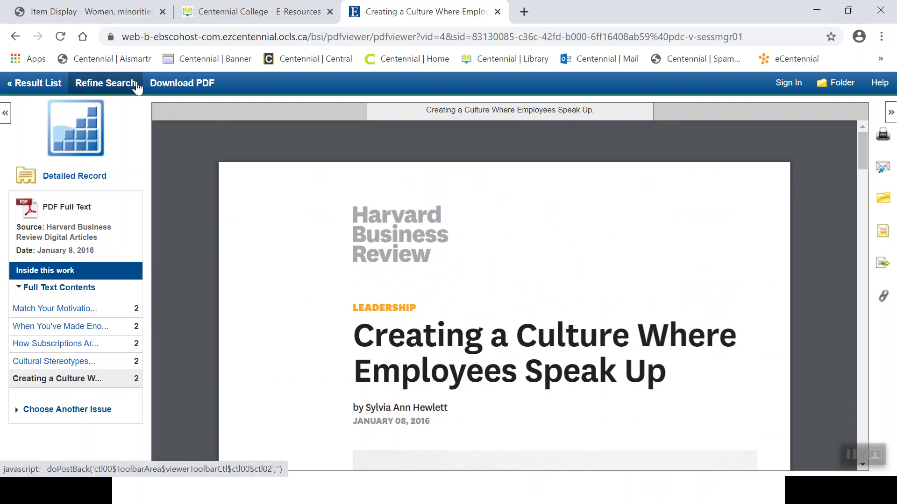
Go back to the two-result list and reopen the first result's detailed record.
{"action": "left_click", "coordinate": [41, 85]}
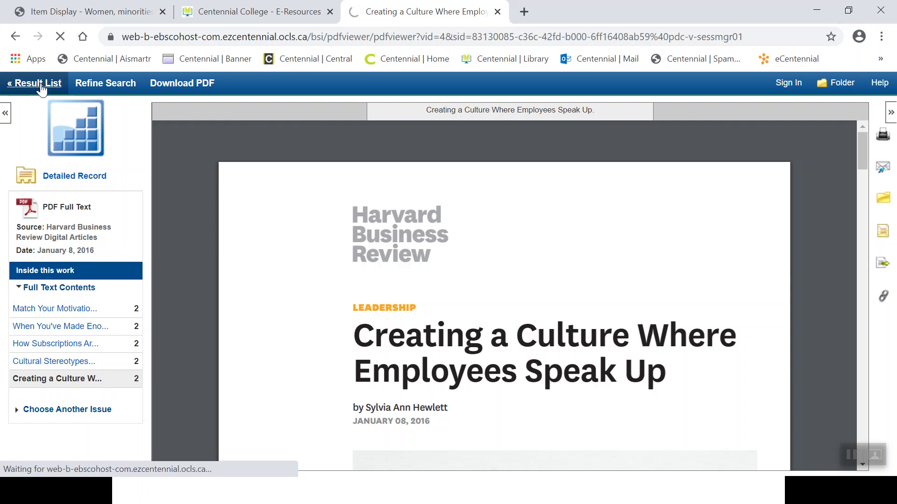
{"action": "scroll", "coordinate": [38, 88], "scroll_direction": "down", "scroll_amount": 5}
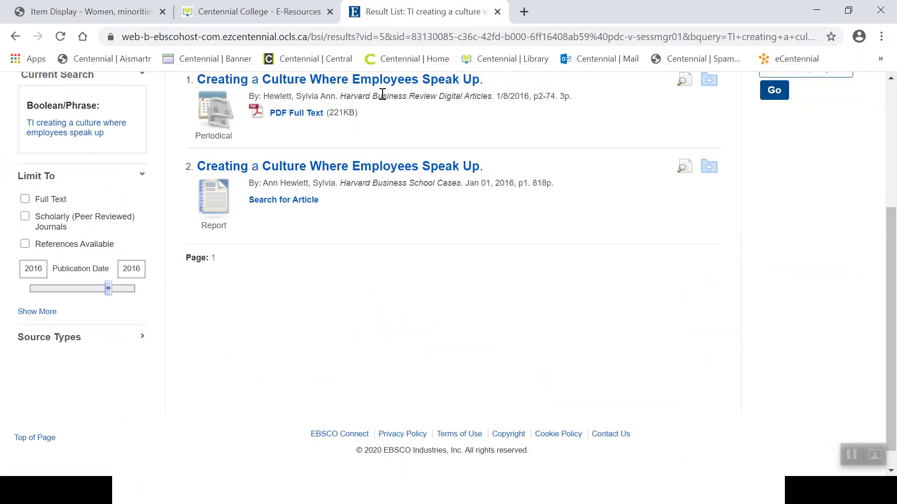
{"action": "left_click", "coordinate": [434, 83]}
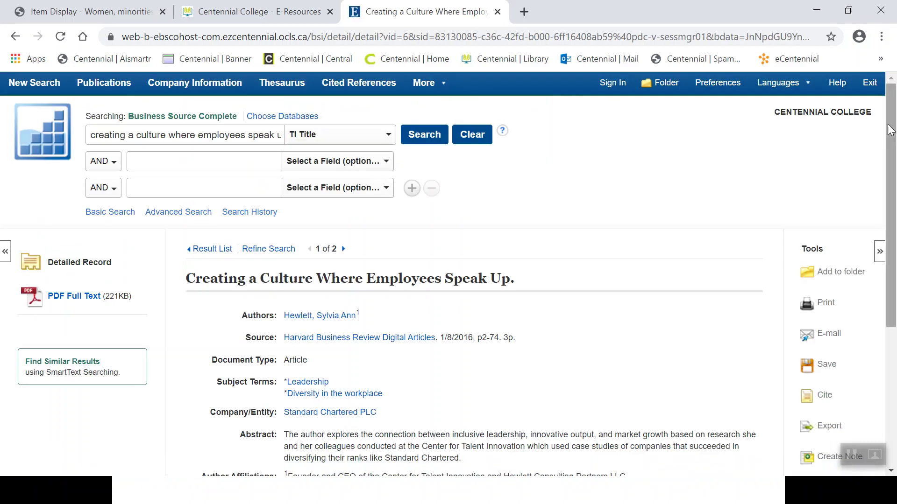
Highlight the Subject Terms 'Leadership' and 'Diversity in the workplace' on the record.
{"action": "left_click_drag", "start_coordinate": [889, 133], "coordinate": [892, 213]}
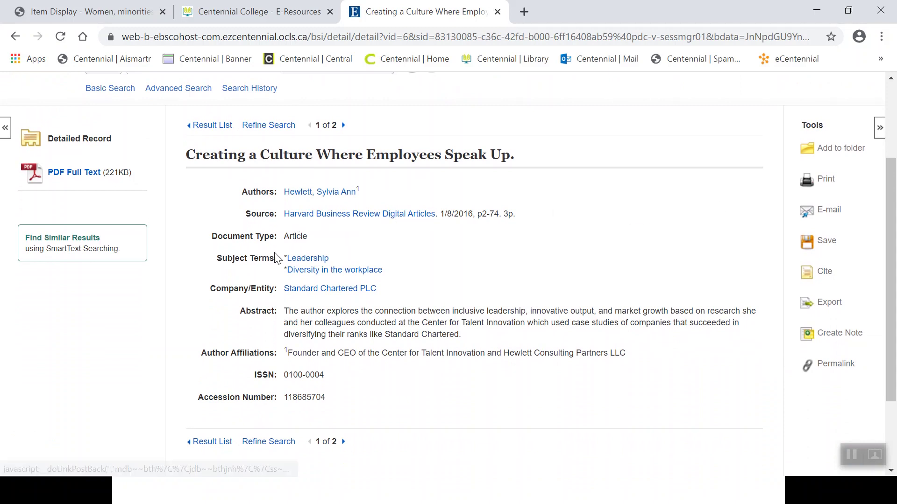
{"action": "left_click_drag", "start_coordinate": [271, 259], "coordinate": [220, 259]}
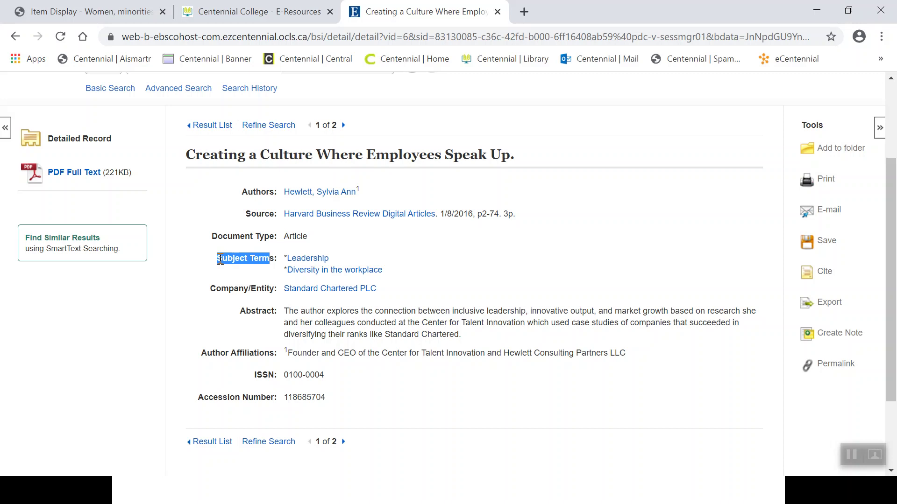
{"action": "left_click", "coordinate": [394, 275]}
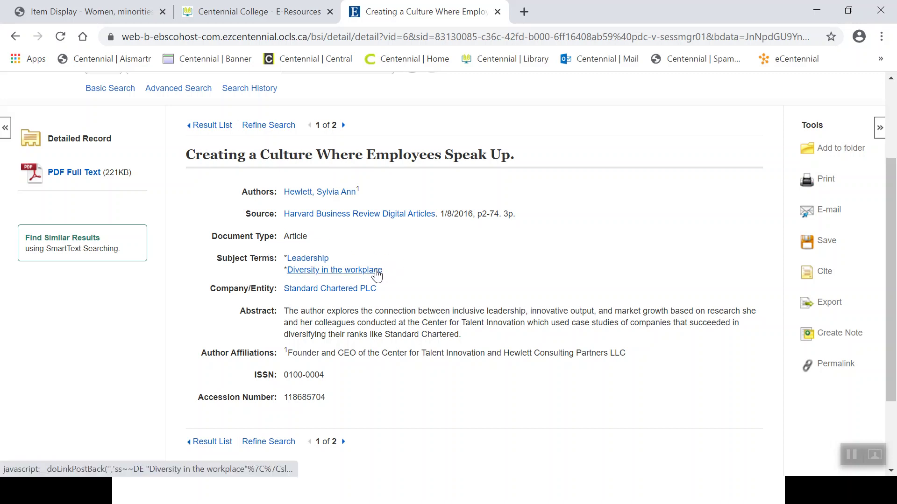
Run a subject search for 'Diversity in the workplace' (9,392 results) and switch to Advanced Search.
{"action": "left_click", "coordinate": [375, 271]}
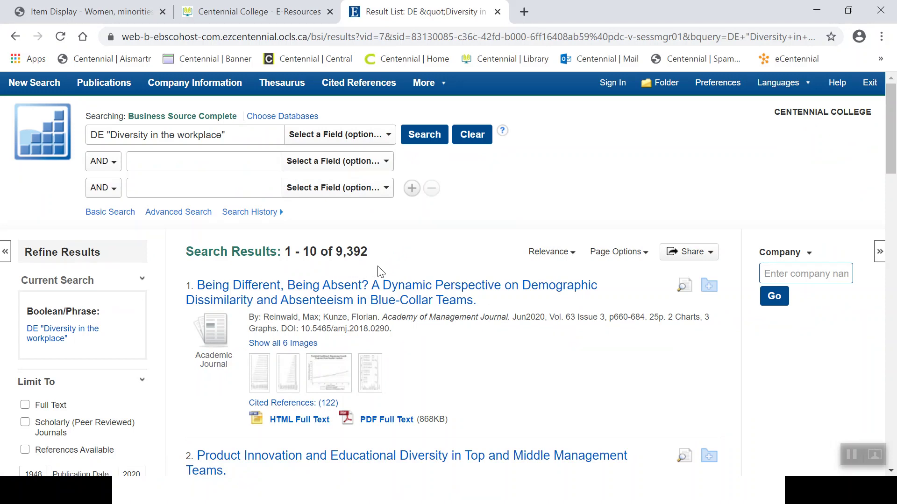
{"action": "left_click", "coordinate": [202, 217]}
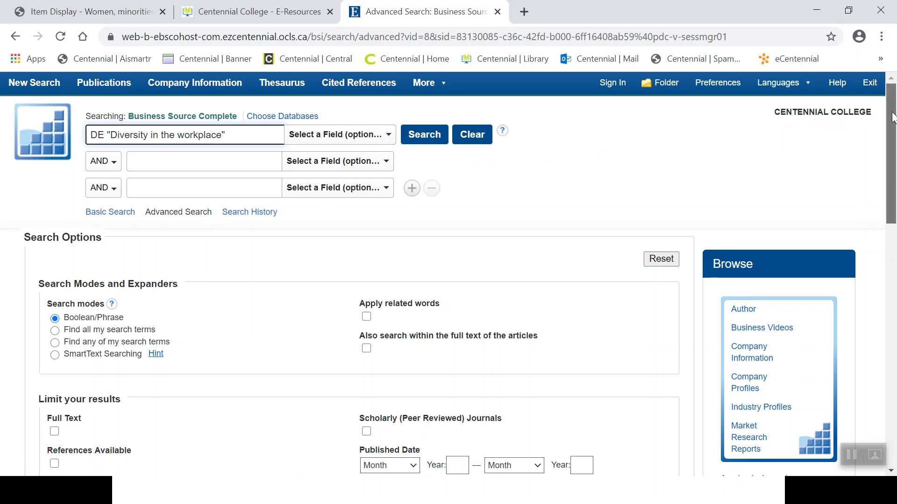
Enter 2-4 in the Number Of Pages limit on the Advanced Search form.
{"action": "left_click_drag", "start_coordinate": [892, 117], "coordinate": [895, 309]}
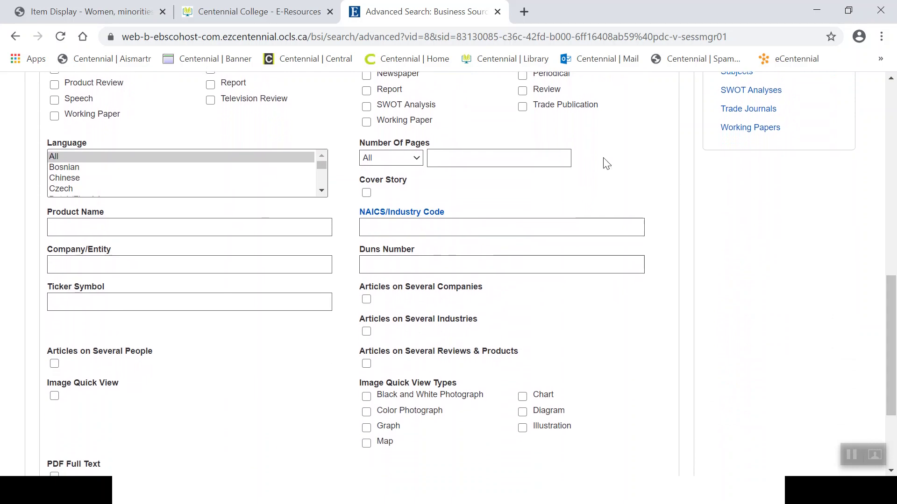
{"action": "left_click_drag", "start_coordinate": [431, 146], "coordinate": [362, 144]}
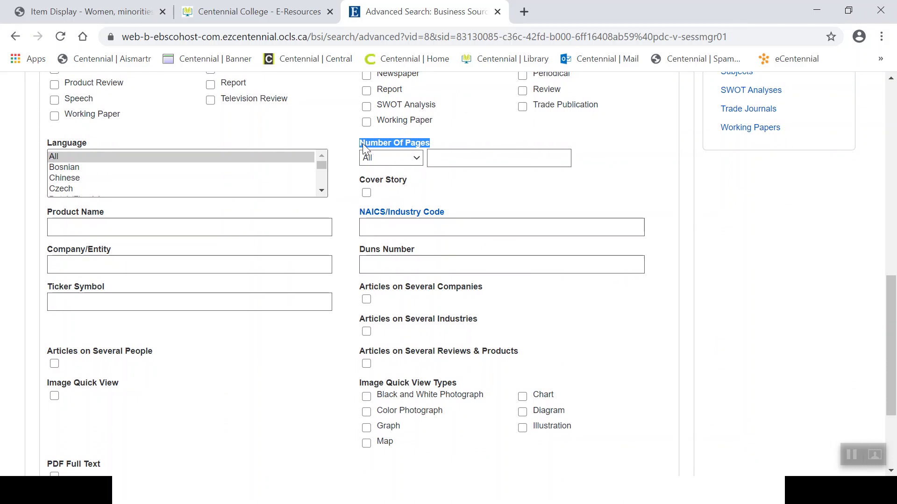
{"action": "left_click", "coordinate": [456, 159]}
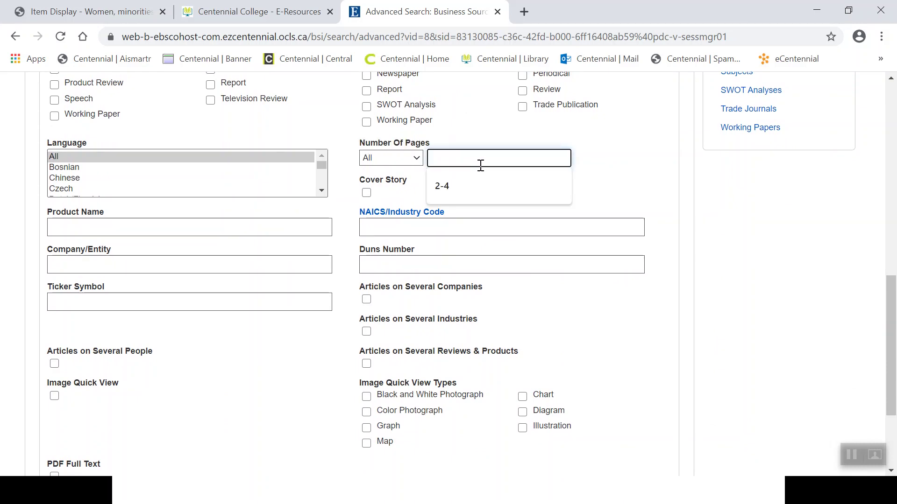
{"action": "type", "text": "2-4"}
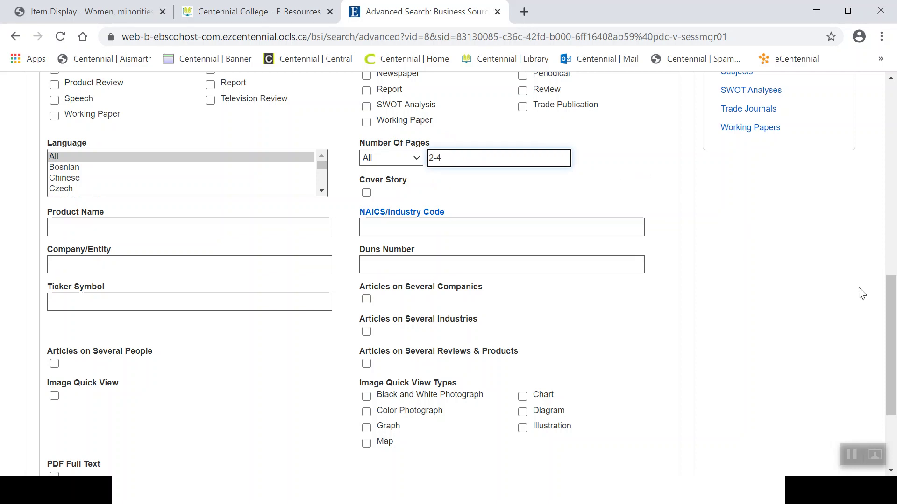
{"action": "left_click_drag", "start_coordinate": [890, 308], "coordinate": [895, 112]}
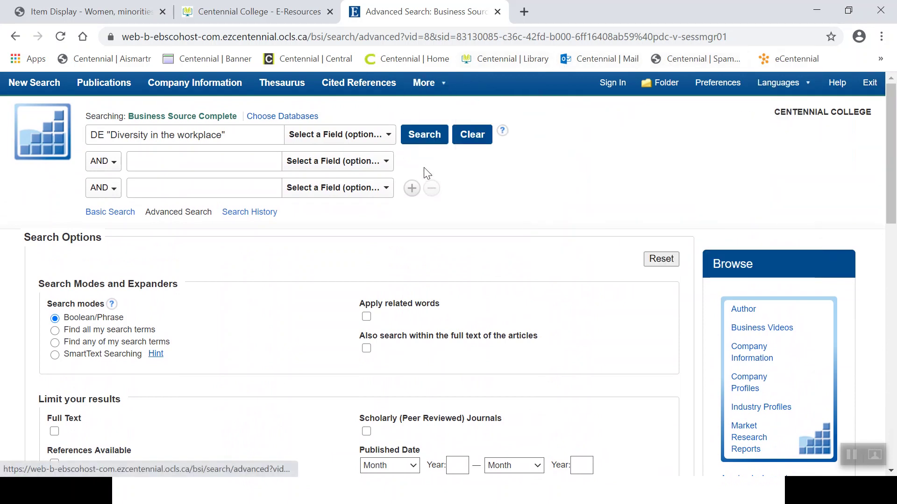
Rerun the 2-4 page search and open the 5-page PDF of 'Are Your D&I Efforts Helping Employees Feel Like They Belong?'.
{"action": "left_click", "coordinate": [422, 140]}
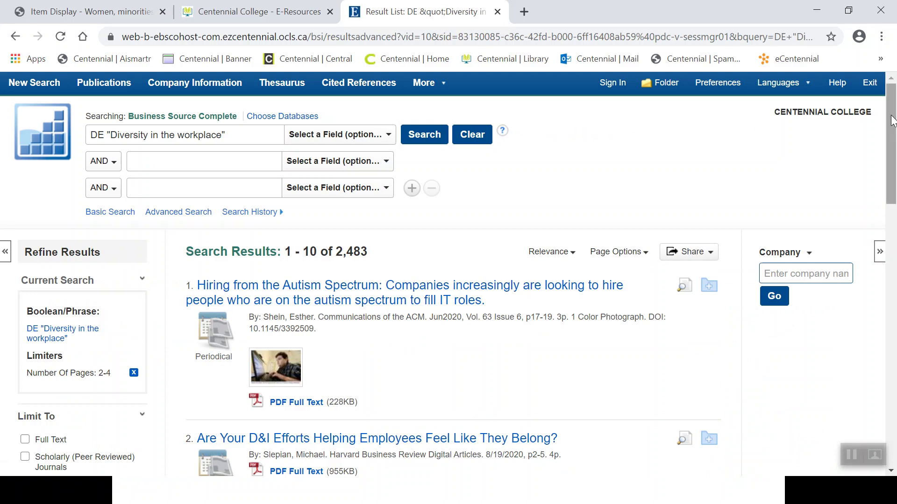
{"action": "scroll", "coordinate": [892, 152], "scroll_direction": "down", "scroll_amount": 2}
{"action": "left_click_drag", "start_coordinate": [892, 152], "coordinate": [892, 224]}
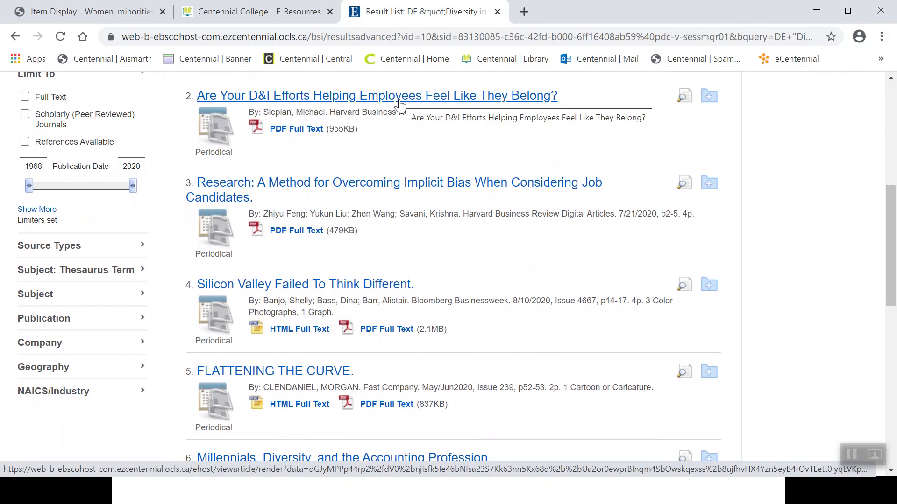
{"action": "left_click", "coordinate": [298, 133]}
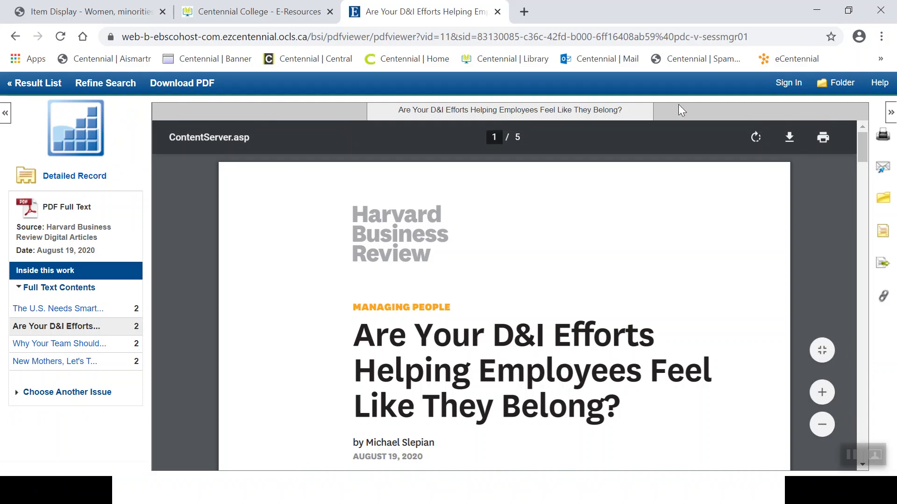
{"action": "left_click_drag", "start_coordinate": [862, 145], "coordinate": [862, 175]}
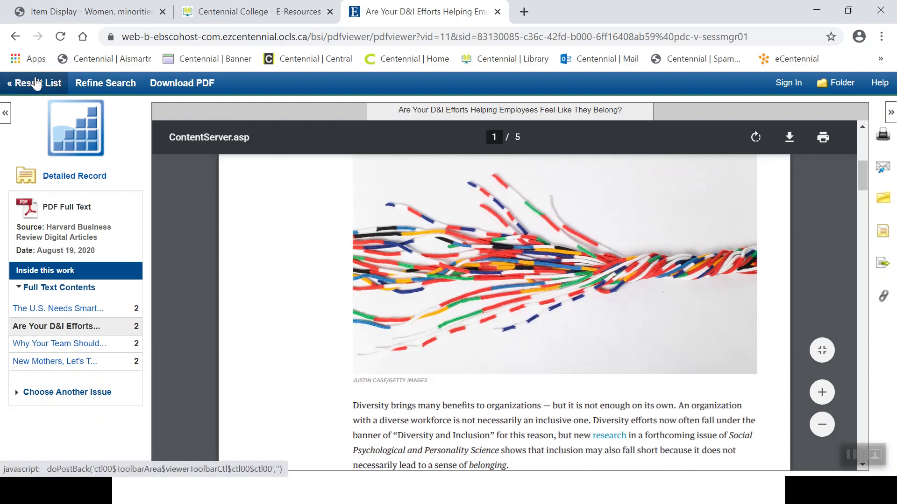
Start a new search for 'crisis communication', returning 2,100 results.
{"action": "left_click", "coordinate": [98, 86]}
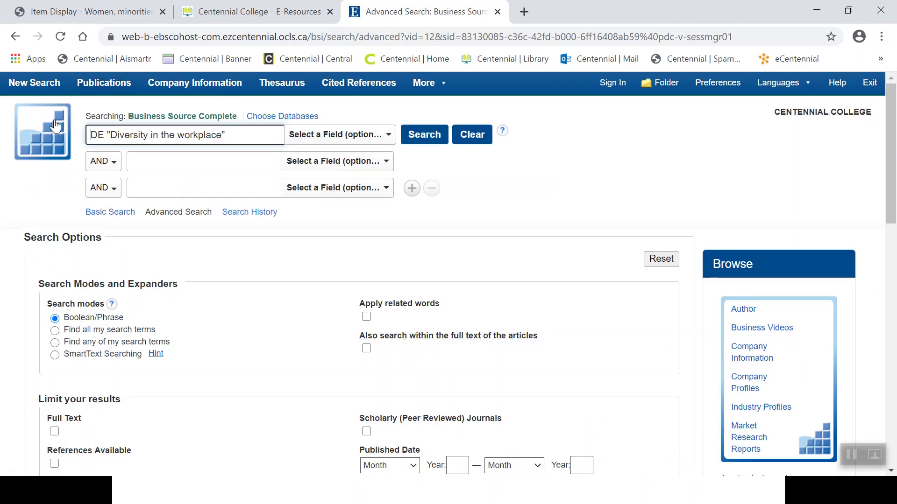
{"action": "left_click", "coordinate": [50, 132]}
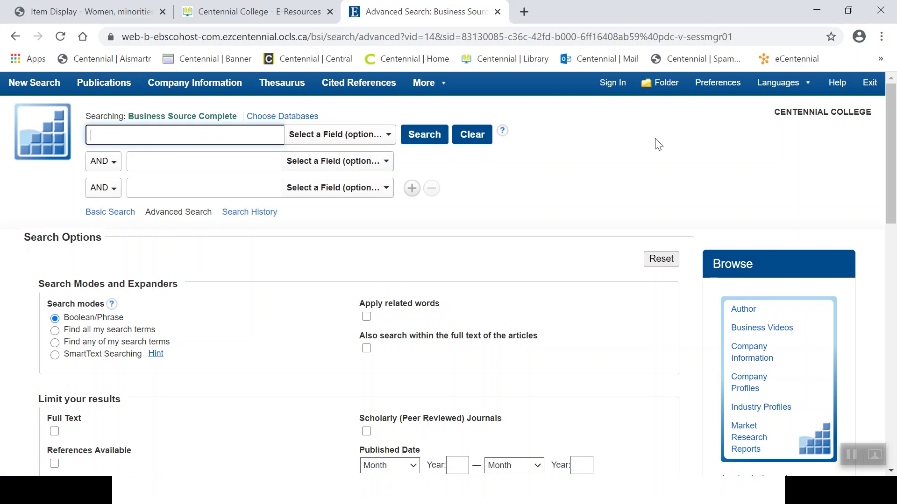
{"action": "type", "text": "crisis"}
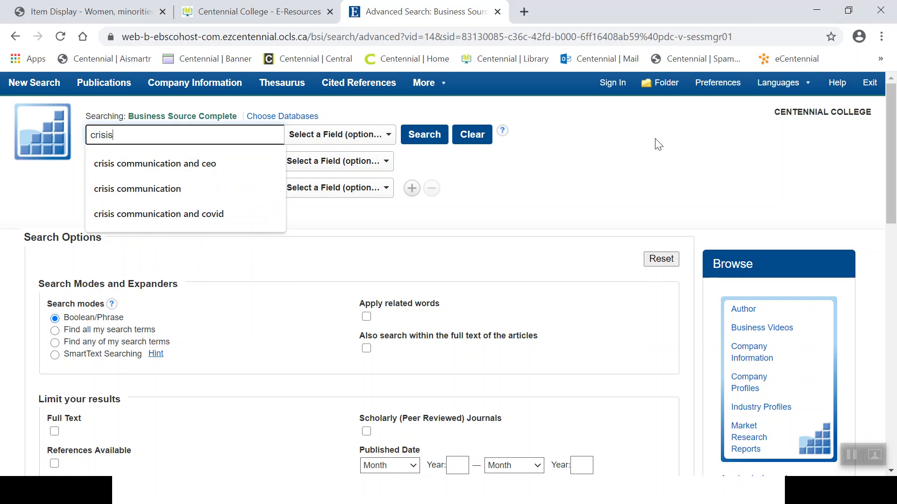
{"action": "type", "text": " communication"}
{"action": "left_click", "coordinate": [601, 173]}
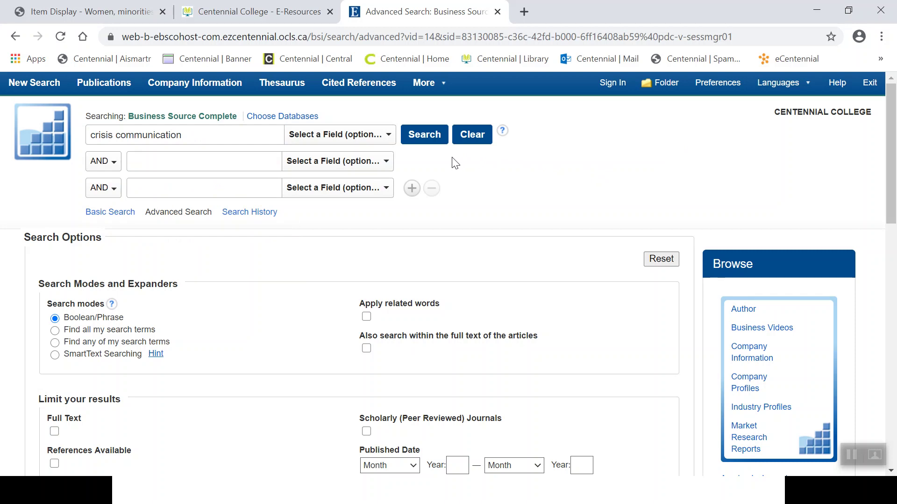
{"action": "left_click", "coordinate": [427, 147]}
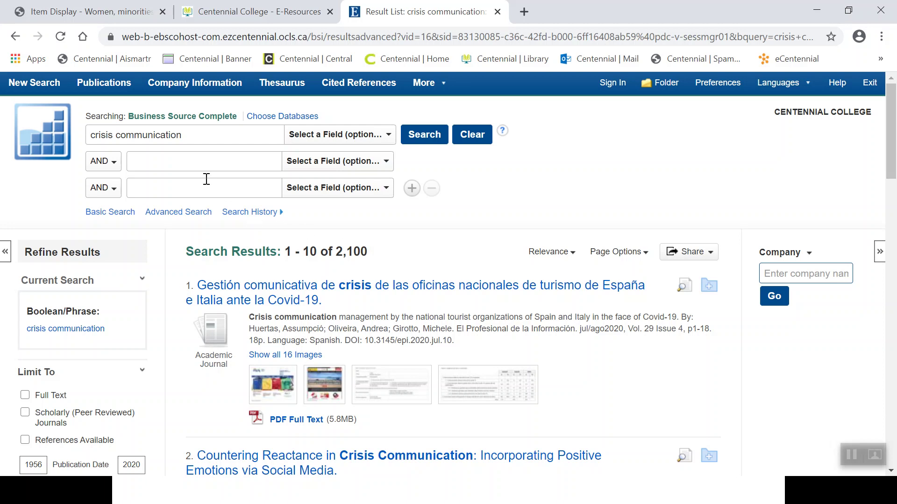
Add 'and ceo' to the crisis communication query and rerun it, giving 75 results.
{"action": "left_click", "coordinate": [203, 139]}
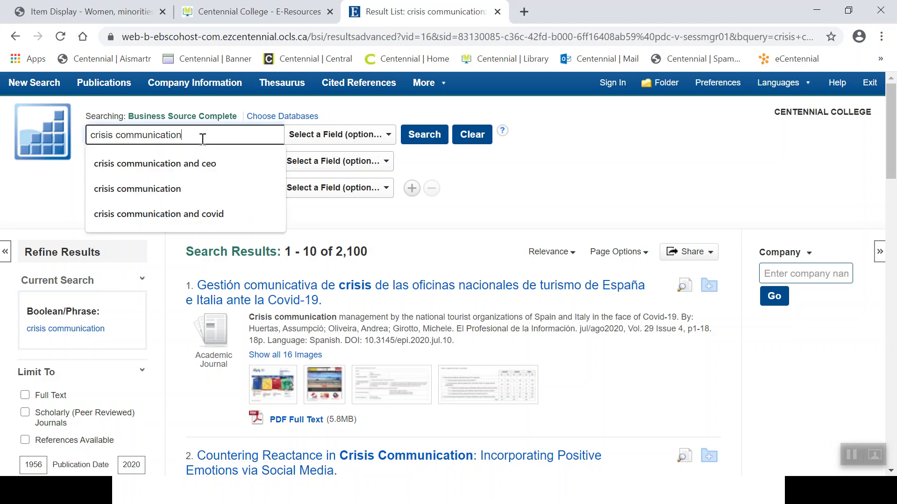
{"action": "type", "text": "and ceo"}
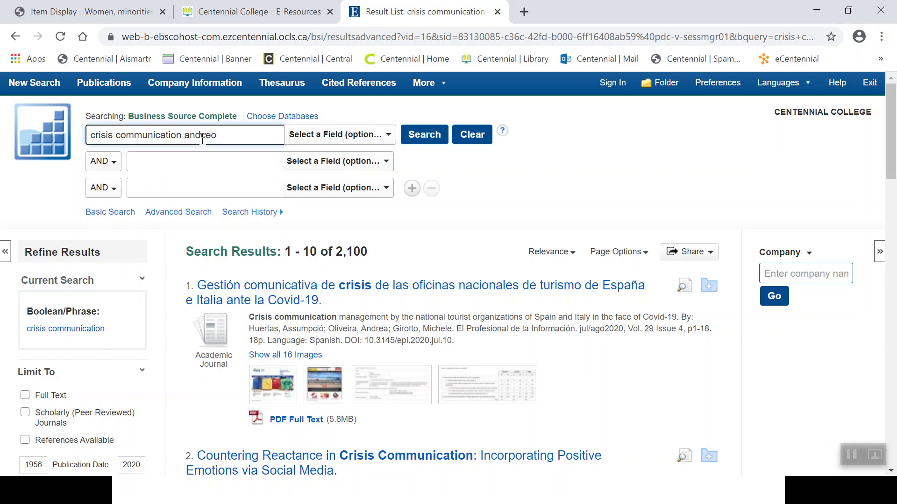
{"action": "left_click", "coordinate": [203, 139]}
{"action": "left_click", "coordinate": [433, 139]}
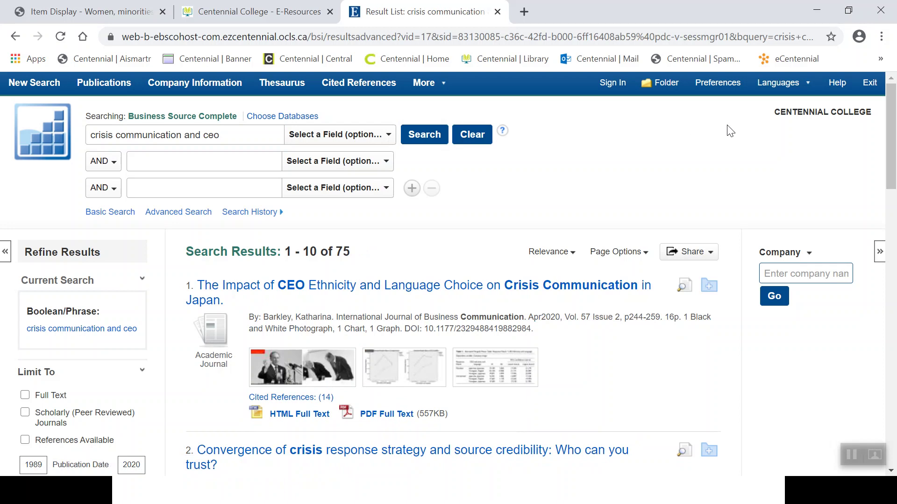
{"action": "left_click_drag", "start_coordinate": [892, 144], "coordinate": [892, 174]}
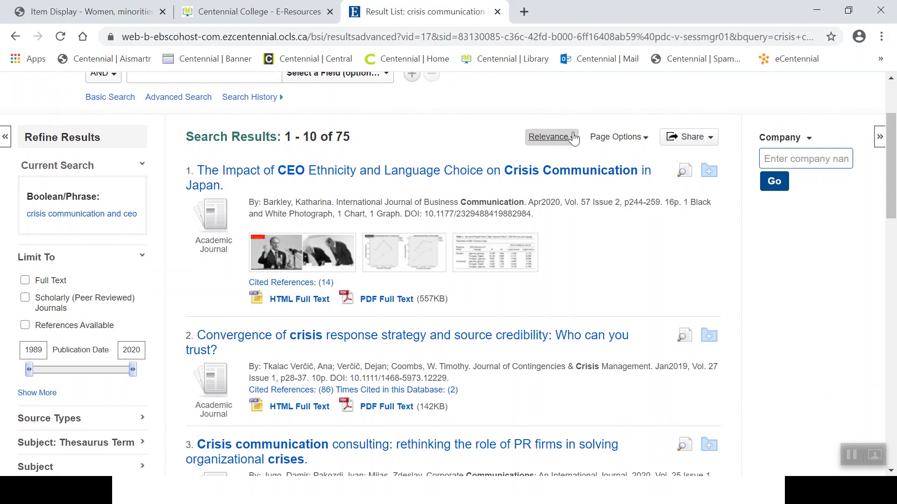
Sort the 75 'crisis communication and ceo' results by Date Newest and scroll to the page links.
{"action": "left_click", "coordinate": [572, 138]}
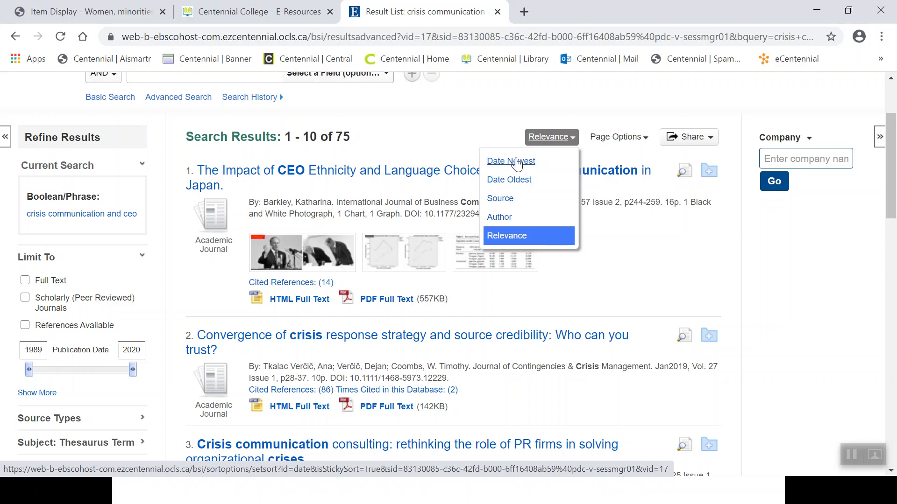
{"action": "left_click", "coordinate": [516, 164]}
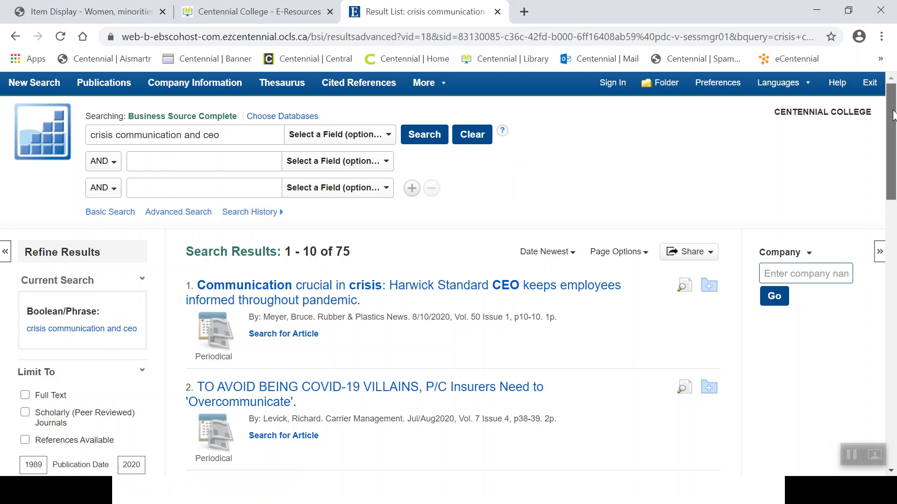
{"action": "left_click_drag", "start_coordinate": [892, 116], "coordinate": [884, 194]}
{"action": "scroll", "coordinate": [873, 233], "scroll_direction": "down", "scroll_amount": 4}
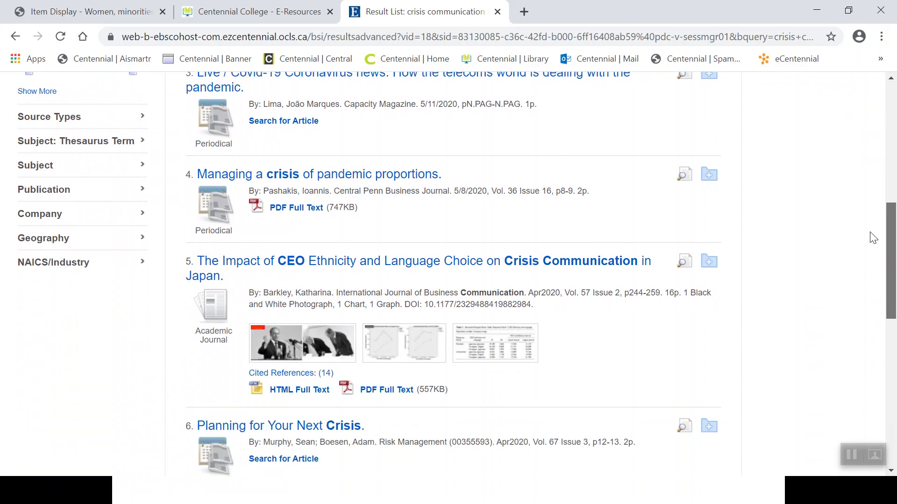
{"action": "scroll", "coordinate": [864, 281], "scroll_direction": "down", "scroll_amount": 8}
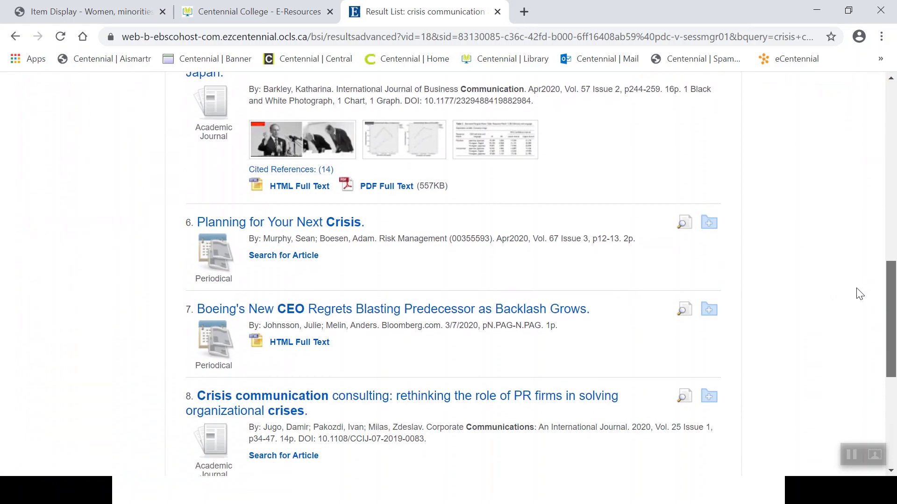
{"action": "scroll", "coordinate": [848, 379], "scroll_direction": "down", "scroll_amount": 1}
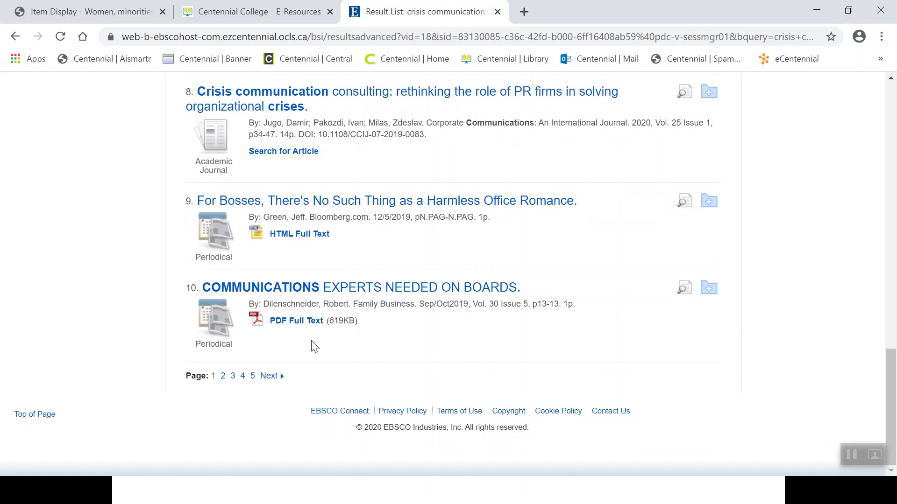
Page through the newest-first results to page 4 (results 31–40), then switch to the slide show.
{"action": "left_click", "coordinate": [233, 378]}
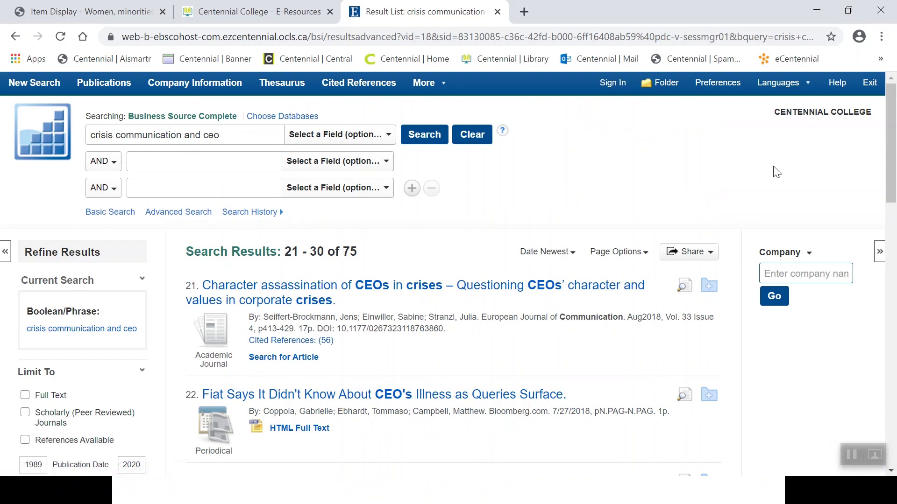
{"action": "left_click_drag", "start_coordinate": [892, 141], "coordinate": [845, 407]}
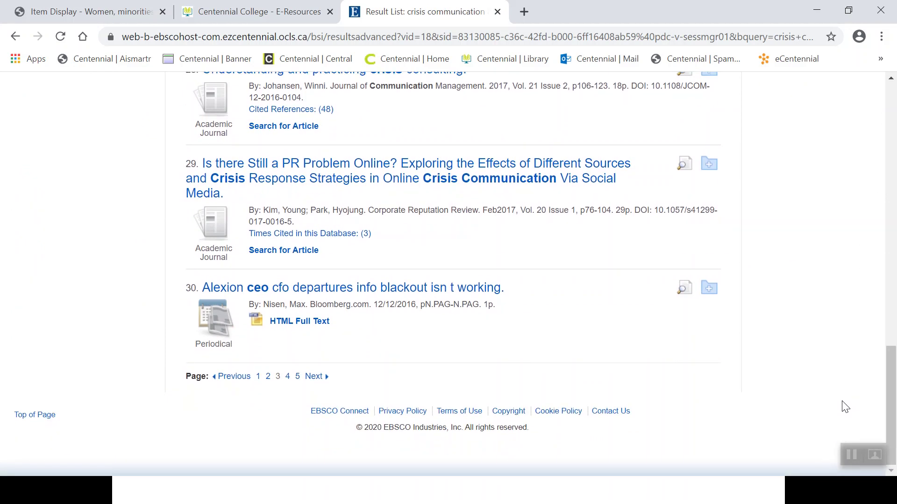
{"action": "left_click", "coordinate": [287, 387]}
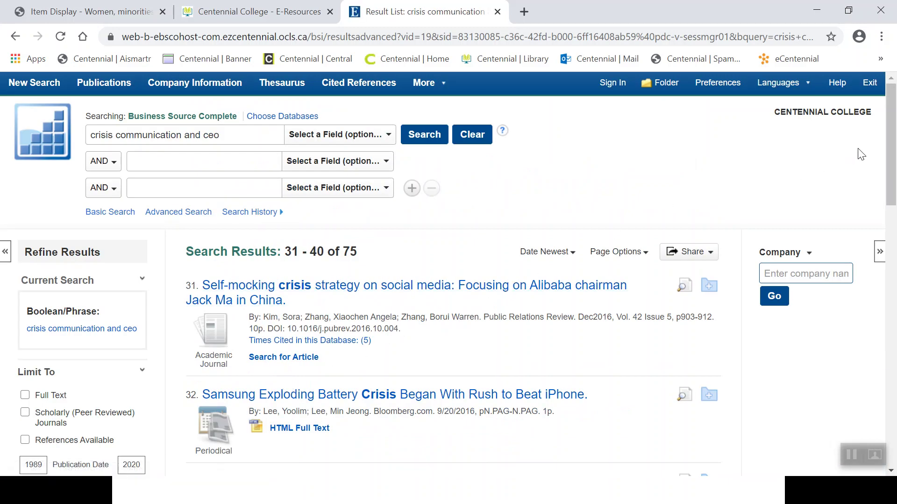
{"action": "left_click_drag", "start_coordinate": [886, 150], "coordinate": [844, 353]}
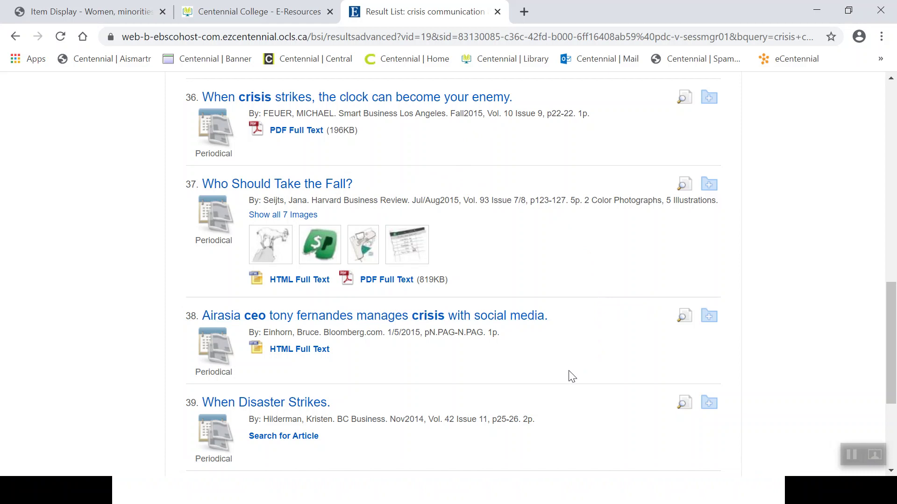
{"action": "scroll", "coordinate": [559, 384], "scroll_direction": "down", "scroll_amount": 3}
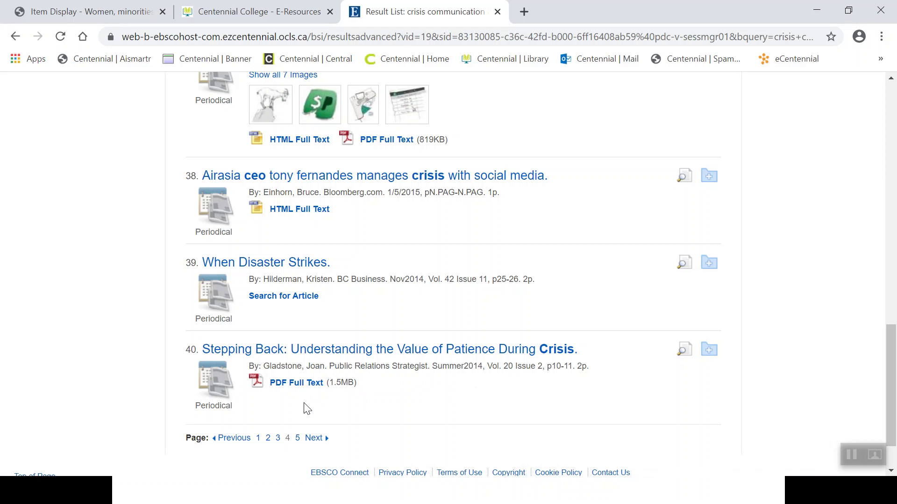
{"action": "key", "text": "alt+Tab"}
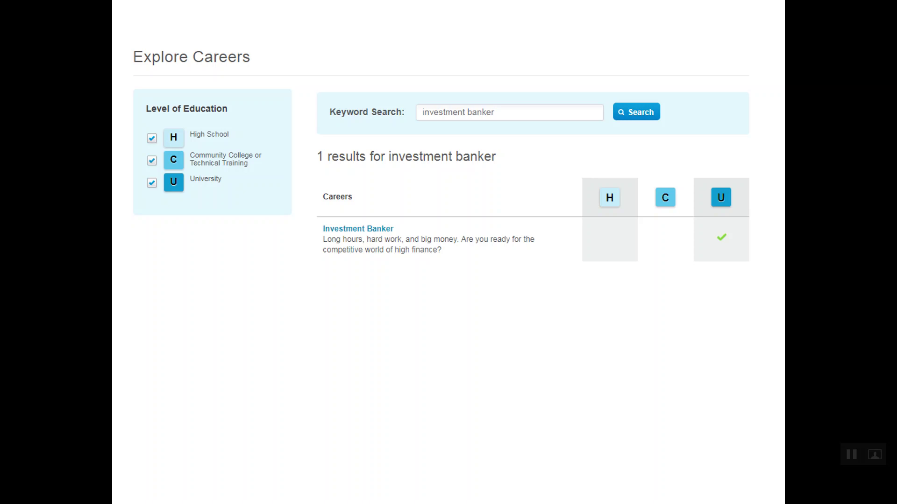
Go back from the investment banker slide to Business Source Complete results 31–40 of 75.
{"action": "key", "text": "alt+Tab"}
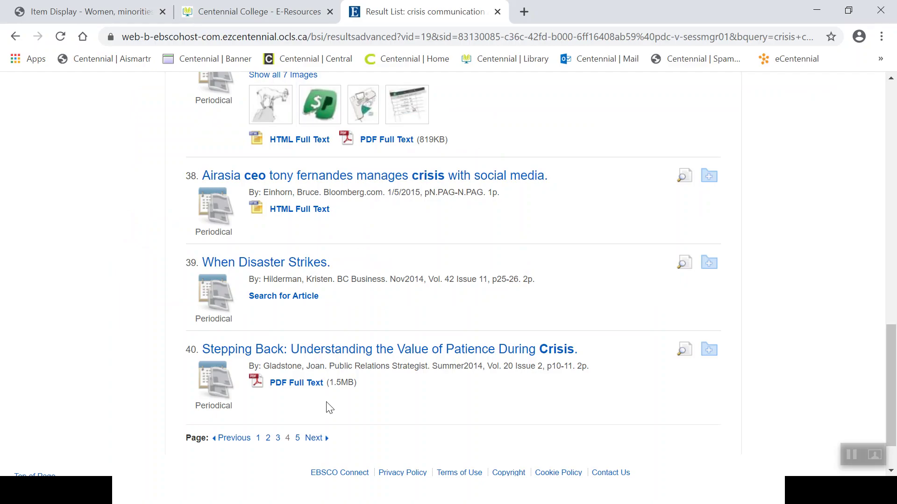
{"action": "left_click_drag", "start_coordinate": [891, 360], "coordinate": [886, 99]}
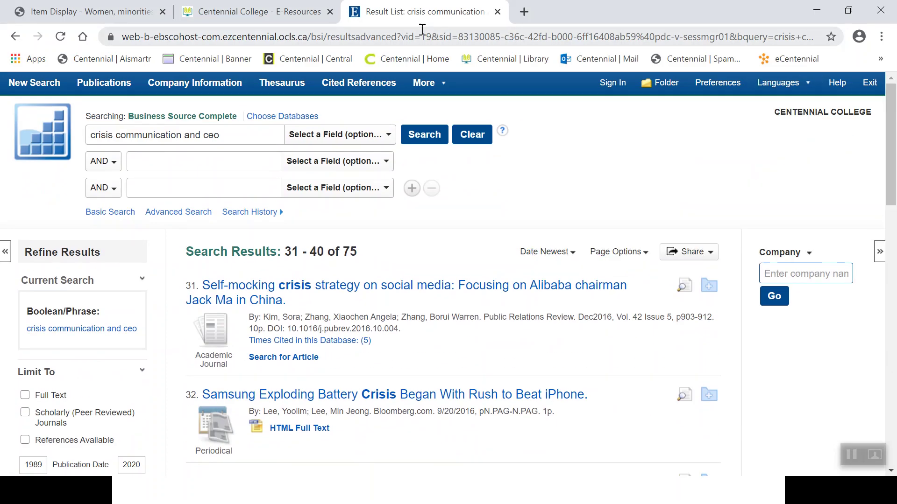
Search the library E-Resources list for 'career' and filter it to the Career Cruising entry.
{"action": "left_click", "coordinate": [219, 14]}
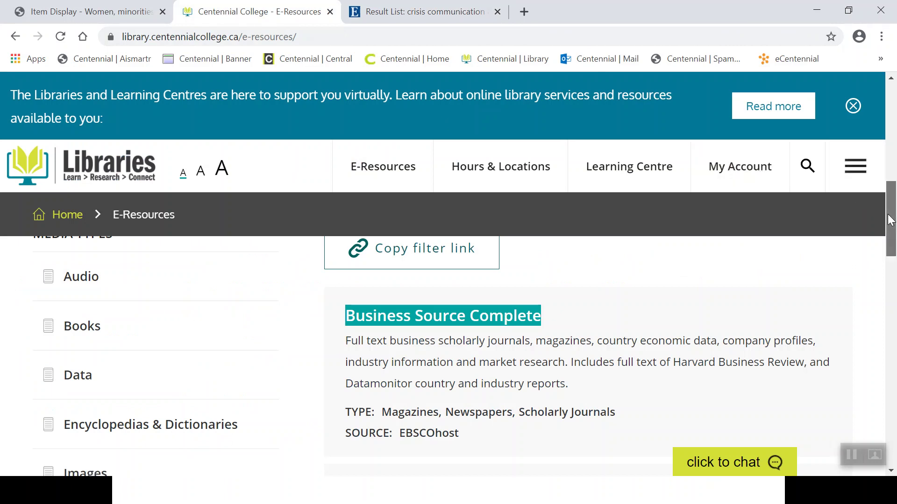
{"action": "scroll", "coordinate": [888, 192], "scroll_direction": "up", "scroll_amount": 3}
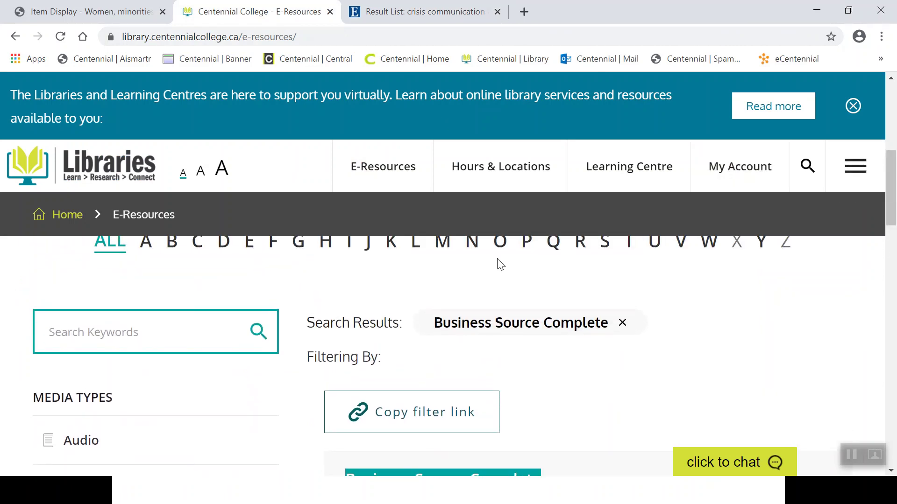
{"action": "left_click", "coordinate": [121, 326]}
{"action": "type", "text": "car"}
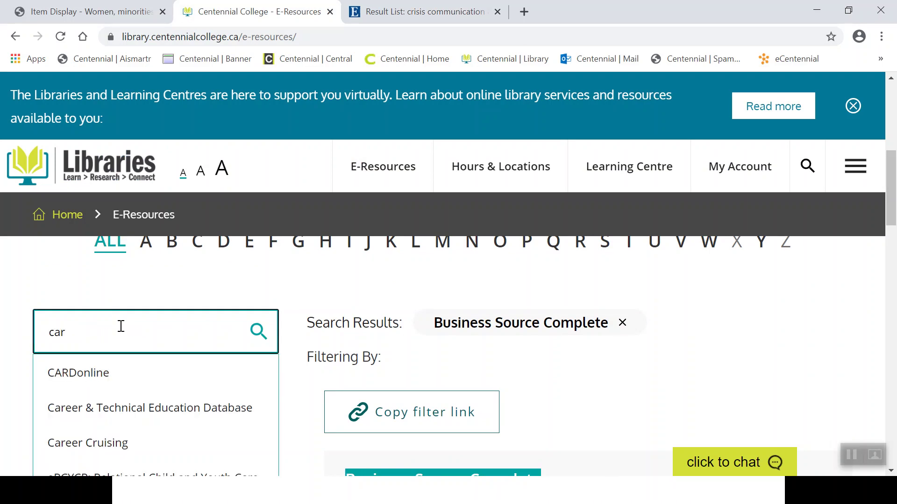
{"action": "type", "text": "eer"}
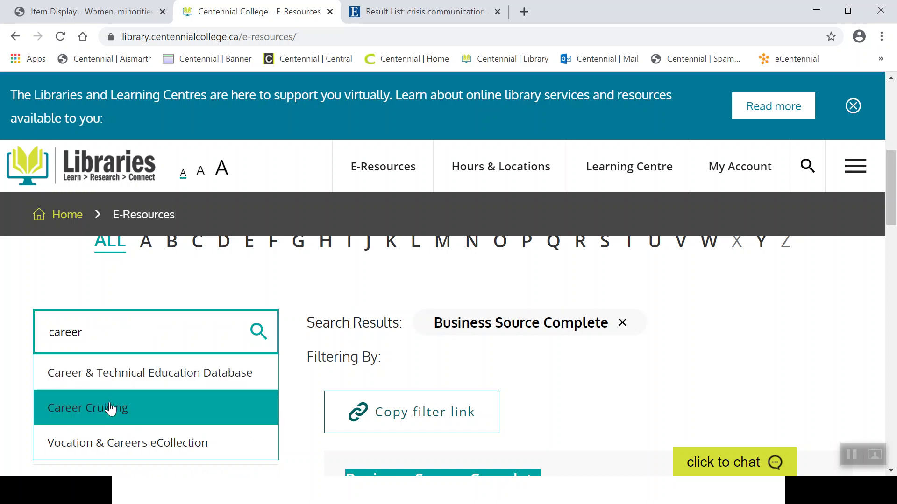
{"action": "left_click", "coordinate": [110, 407]}
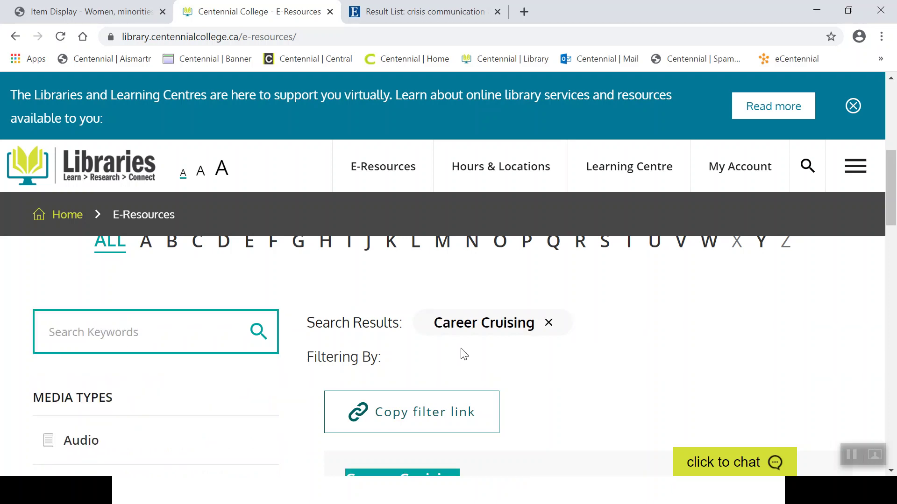
{"action": "scroll", "coordinate": [893, 212], "scroll_direction": "down", "scroll_amount": 3}
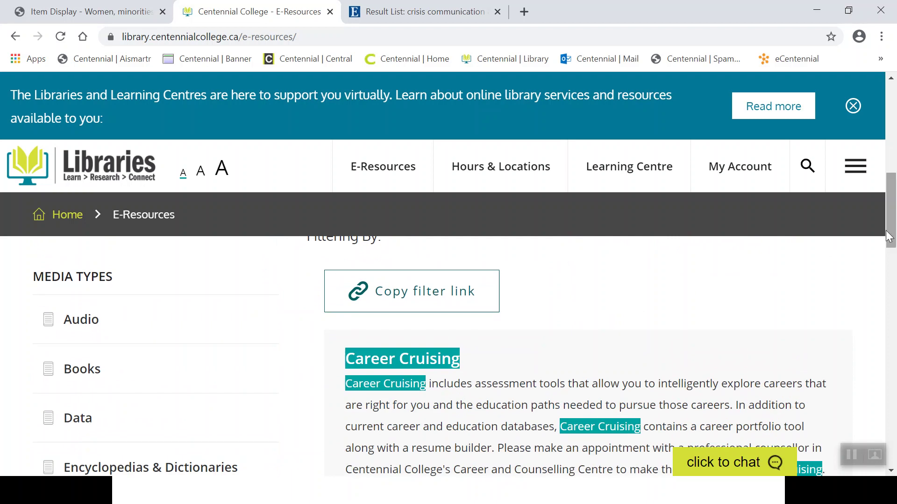
Open Career Cruising, search careers for 'investment banker', and open the Investment Banker profile.
{"action": "left_click", "coordinate": [439, 362]}
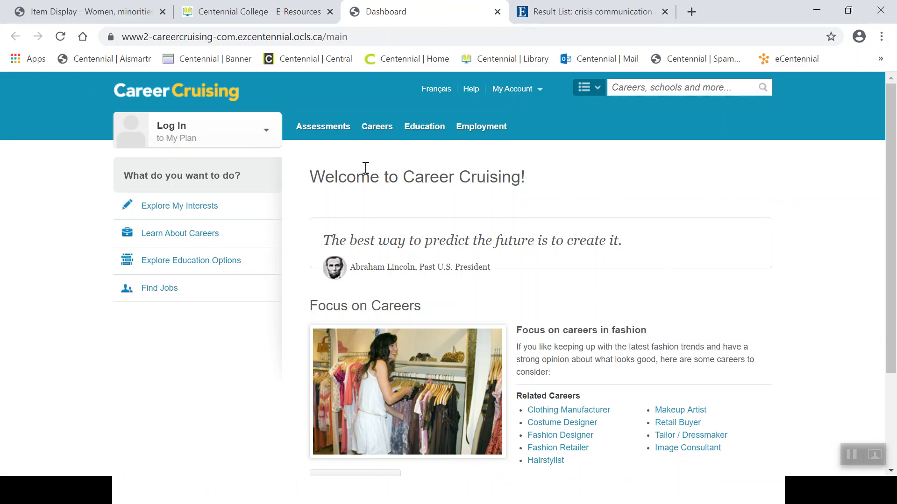
{"action": "left_click", "coordinate": [211, 236]}
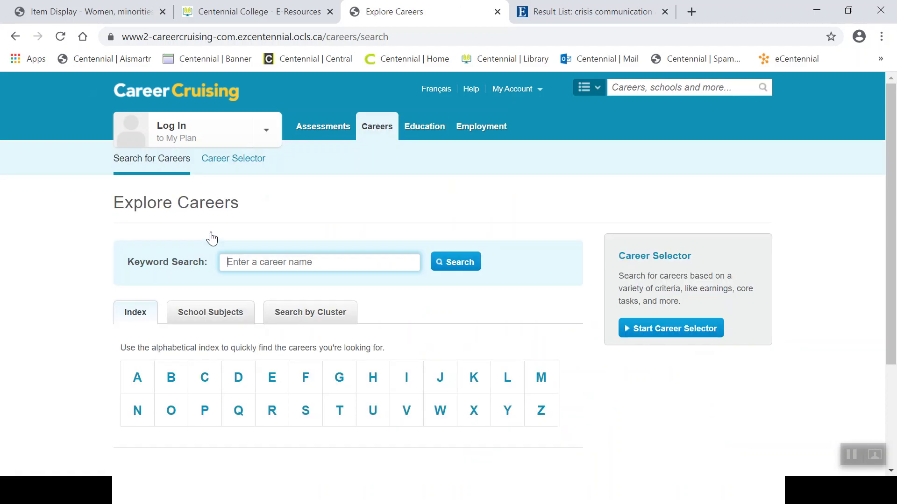
{"action": "left_click", "coordinate": [440, 205]}
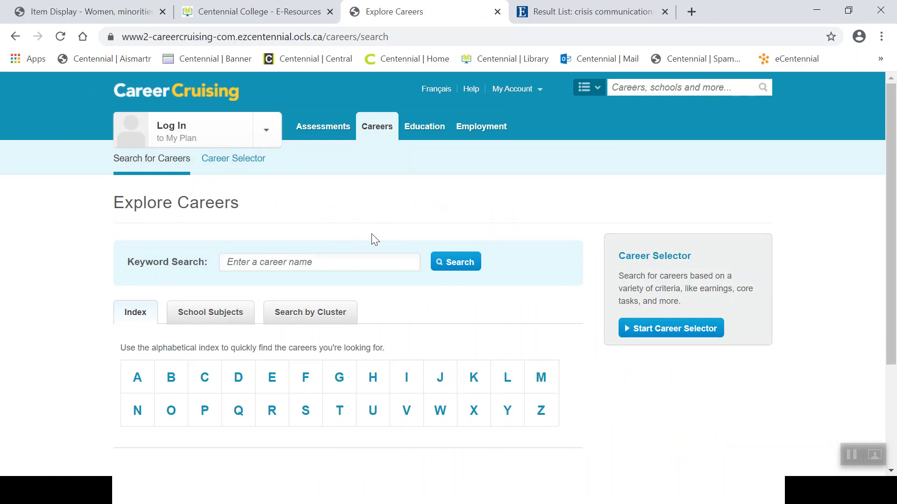
{"action": "left_click", "coordinate": [357, 261]}
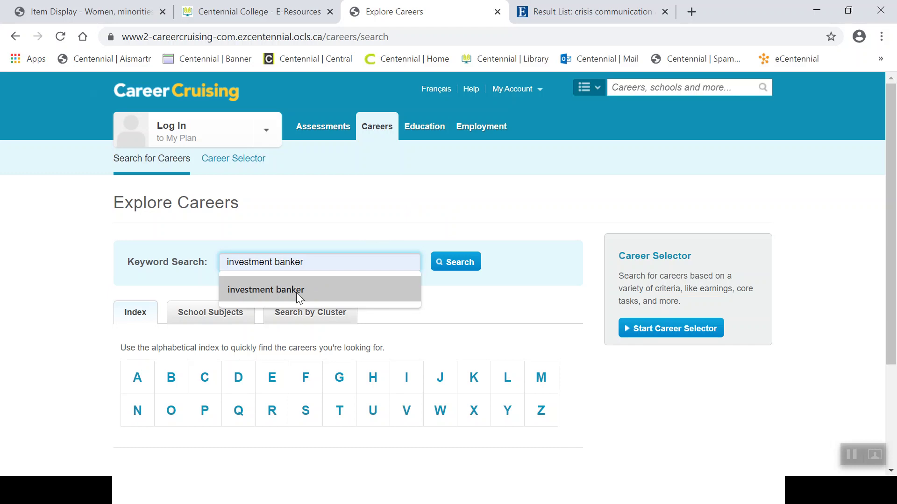
{"action": "left_click", "coordinate": [299, 294]}
{"action": "left_click", "coordinate": [459, 262]}
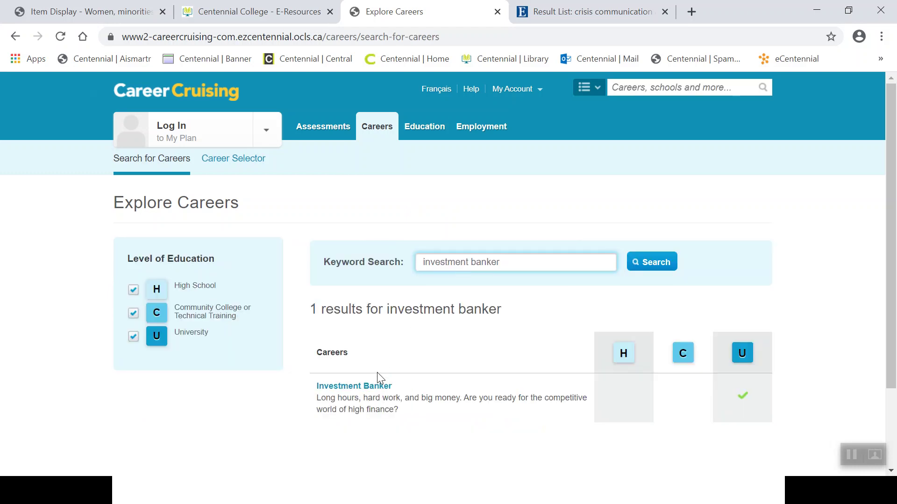
{"action": "left_click", "coordinate": [376, 389]}
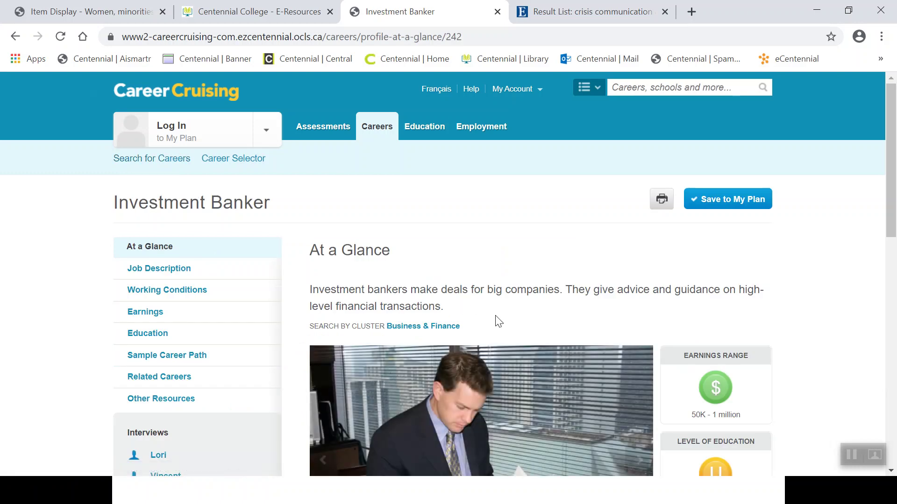
View the first interviewee's Advice section about long hours and up-front sacrifices.
{"action": "left_click_drag", "start_coordinate": [890, 171], "coordinate": [890, 221]}
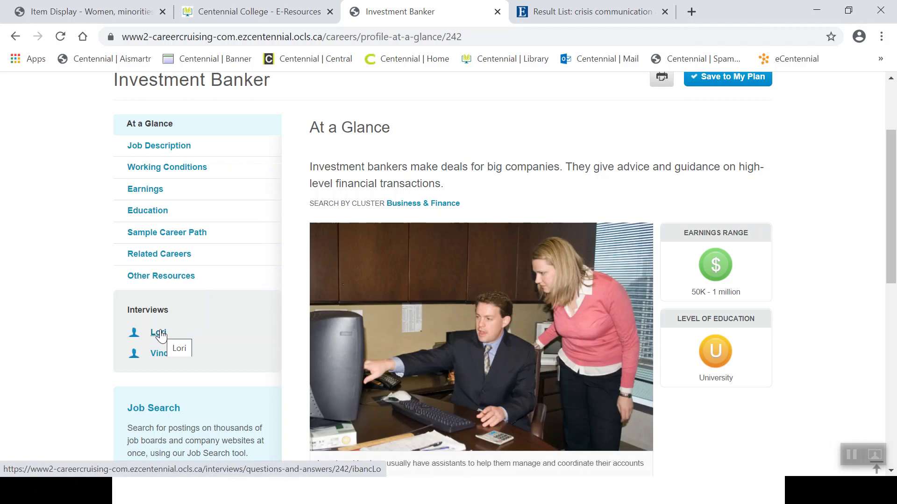
{"action": "left_click", "coordinate": [159, 333]}
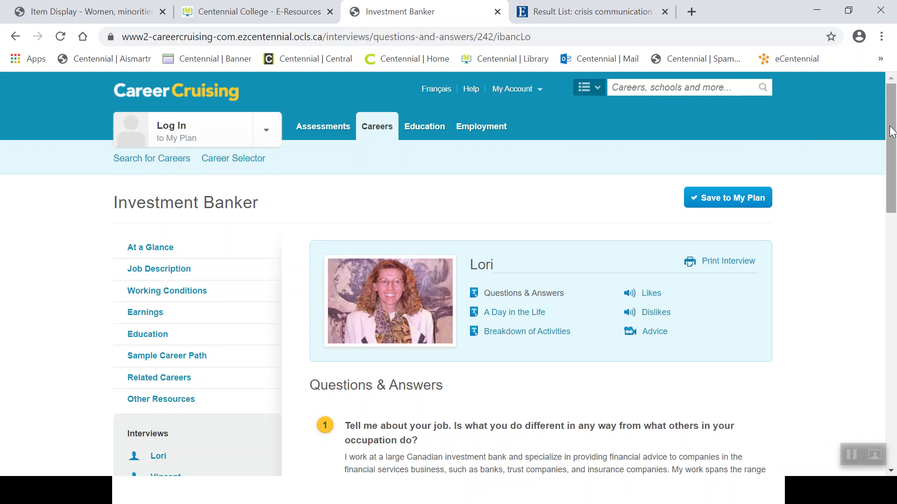
{"action": "left_click_drag", "start_coordinate": [891, 133], "coordinate": [884, 186]}
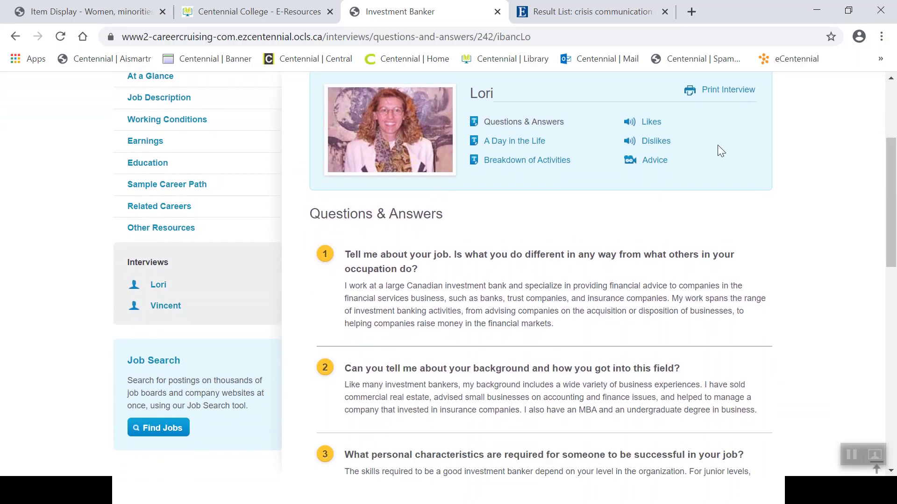
{"action": "left_click", "coordinate": [649, 166]}
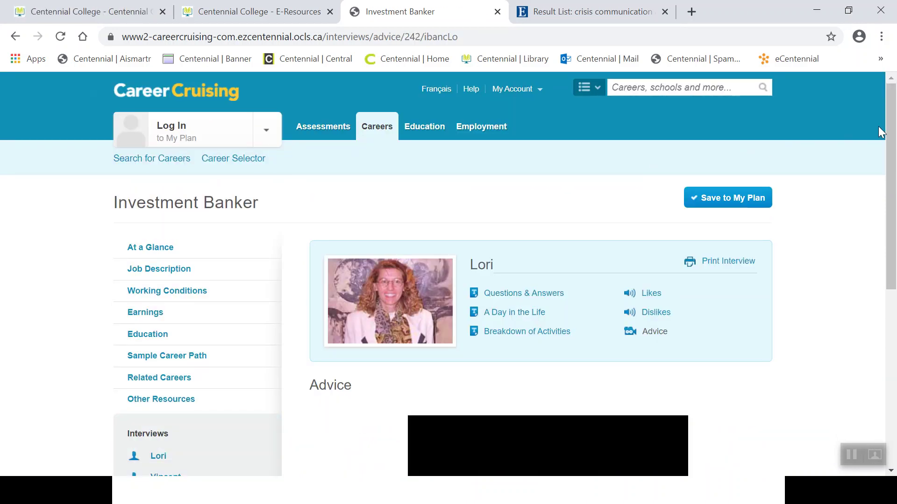
{"action": "left_click_drag", "start_coordinate": [889, 133], "coordinate": [874, 274]}
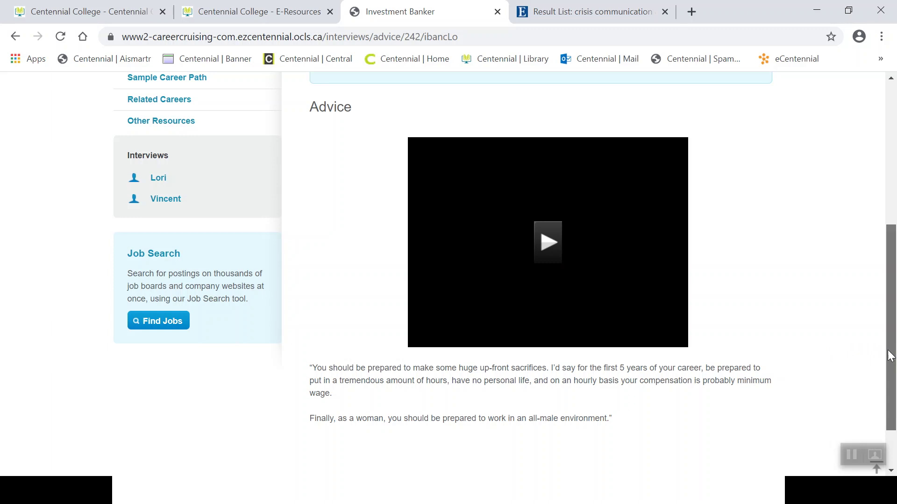
{"action": "left_click_drag", "start_coordinate": [891, 356], "coordinate": [846, 198]}
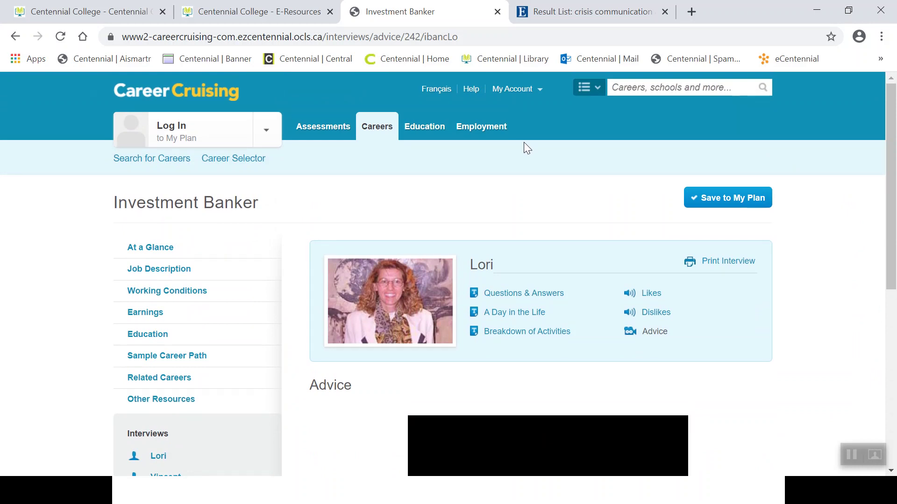
Show the 'How Serious is Essay Plagiarism?' assignment slide, then go back to Chrome.
{"action": "key", "text": "alt+Tab"}
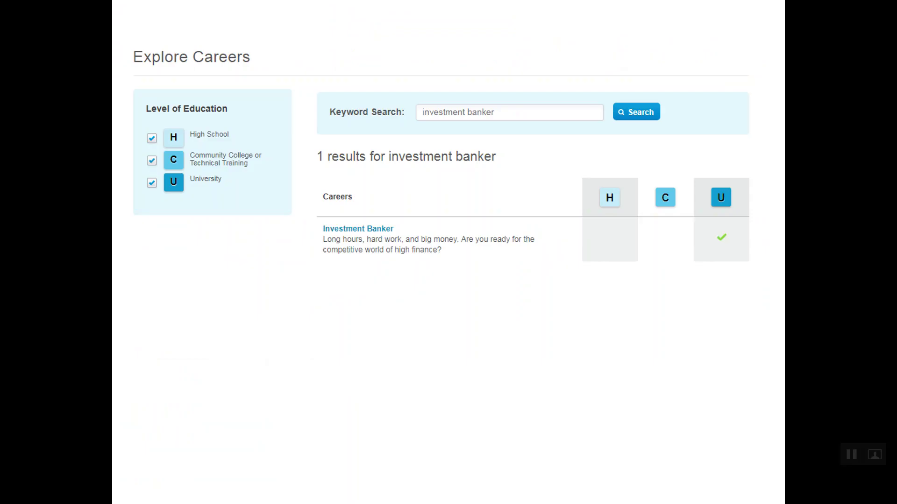
{"action": "key", "text": "Right"}
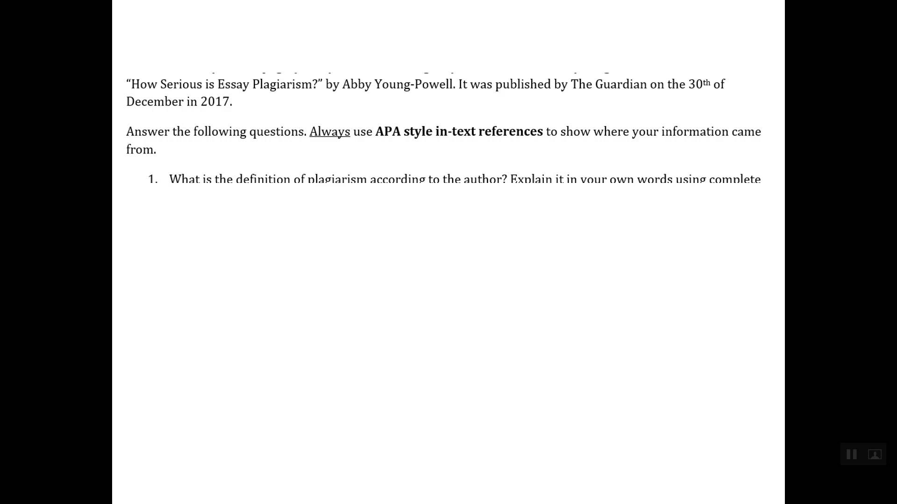
{"action": "key", "text": "alt+Tab"}
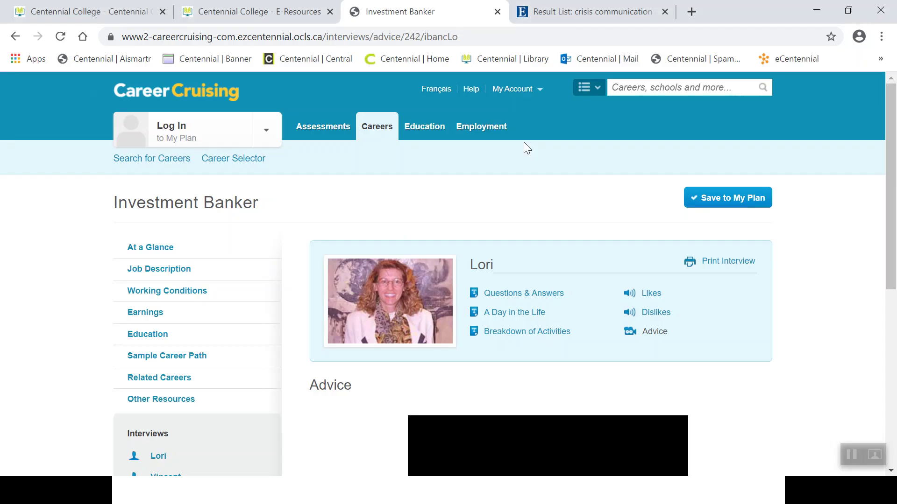
Enter 'how serious is essay plag... what was i thinking?!!' in the library collections search box.
{"action": "left_click", "coordinate": [96, 16]}
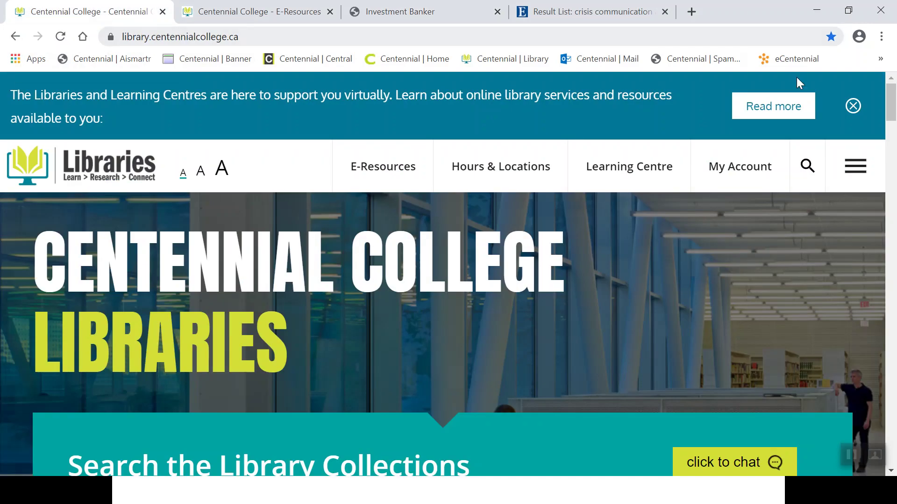
{"action": "left_click_drag", "start_coordinate": [892, 104], "coordinate": [892, 123]}
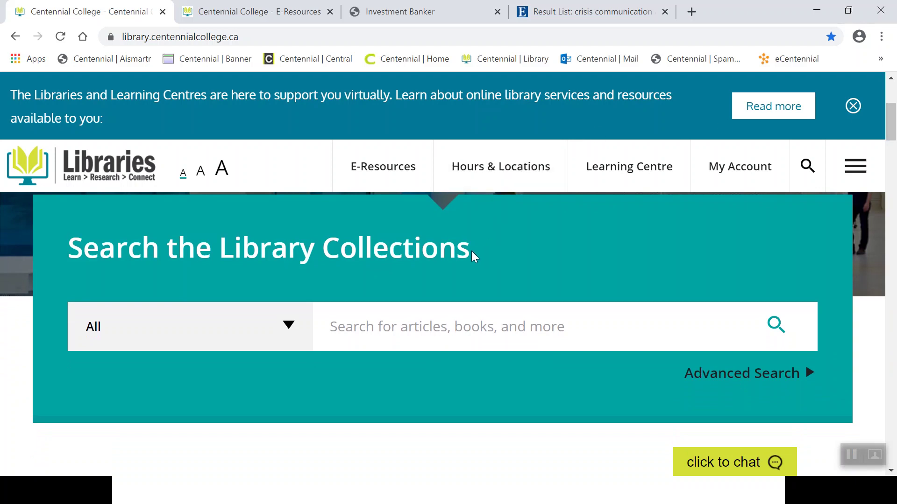
{"action": "left_click", "coordinate": [367, 325]}
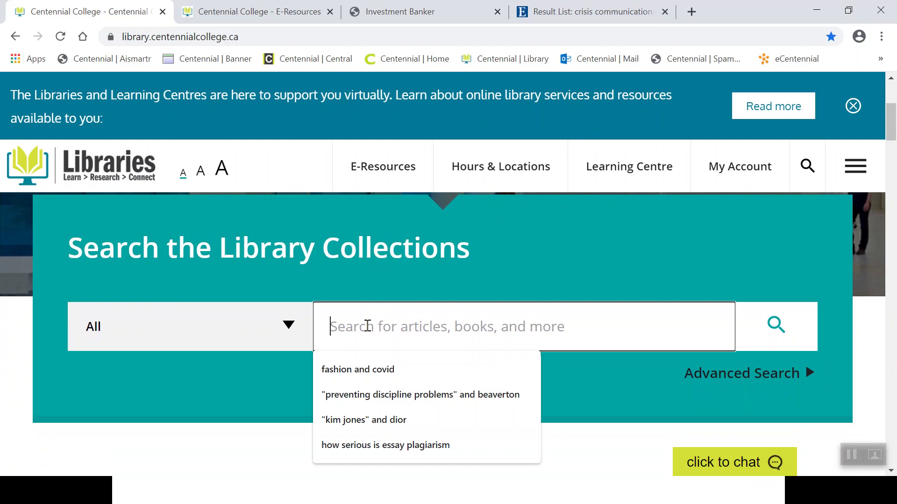
{"action": "type", "text": "how ser"}
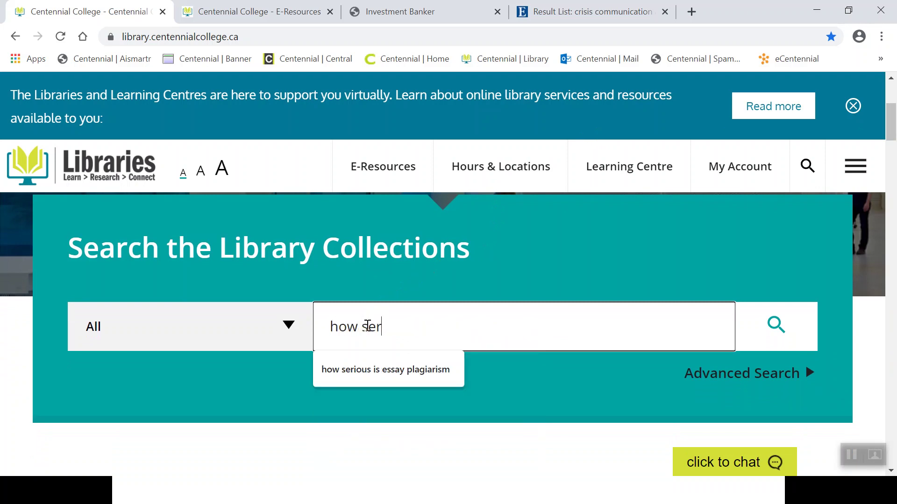
{"action": "type", "text": "ious is essay plag"}
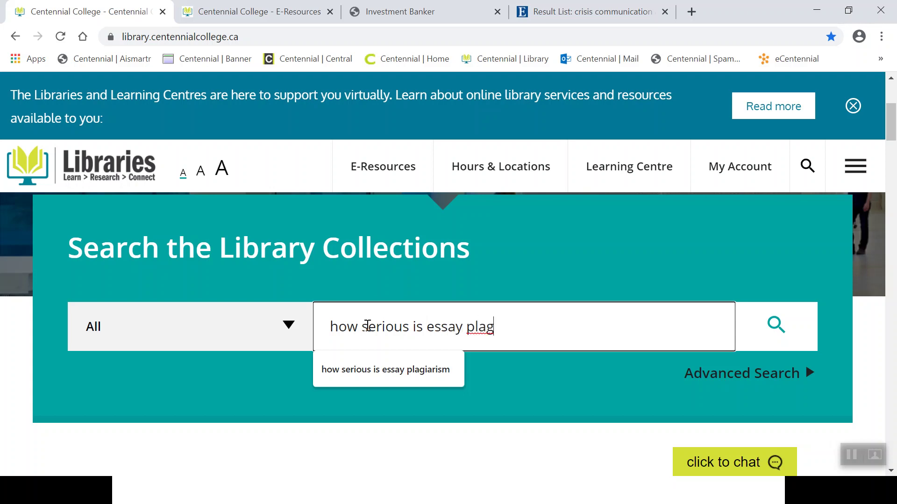
{"action": "type", "text": "..."}
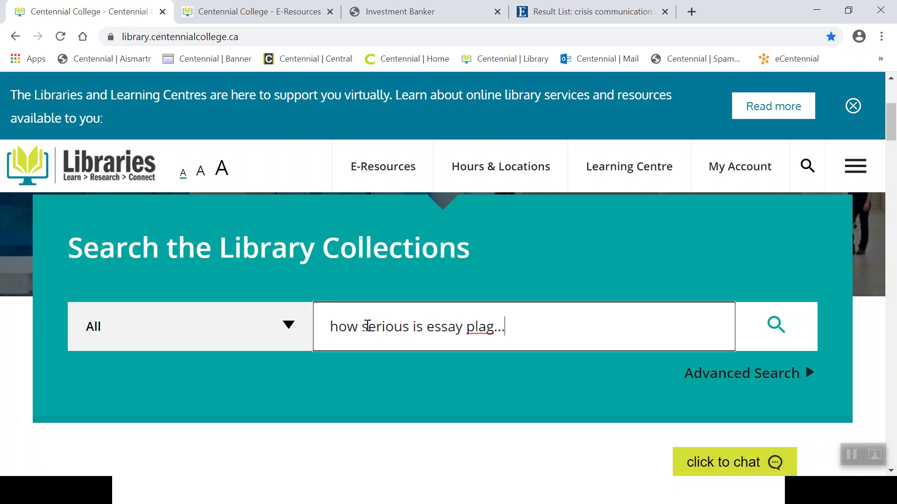
{"action": "type", "text": "what was i thinking"}
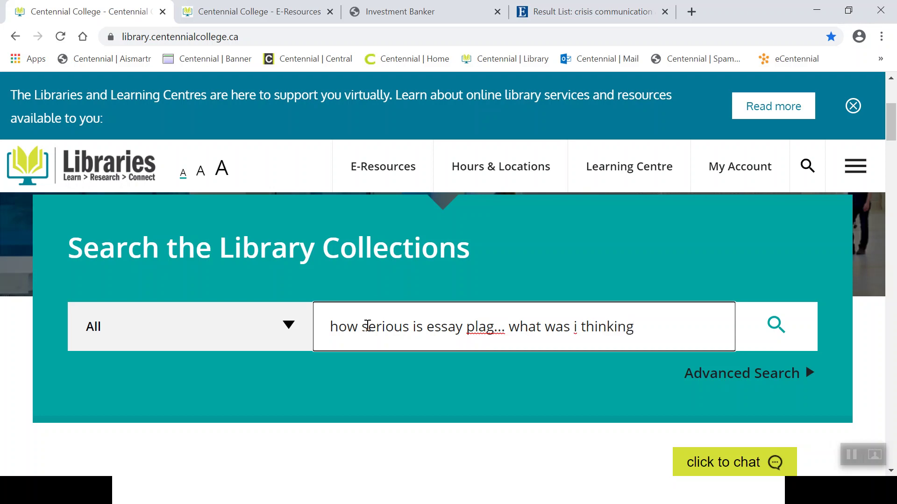
{"action": "type", "text": "?!!"}
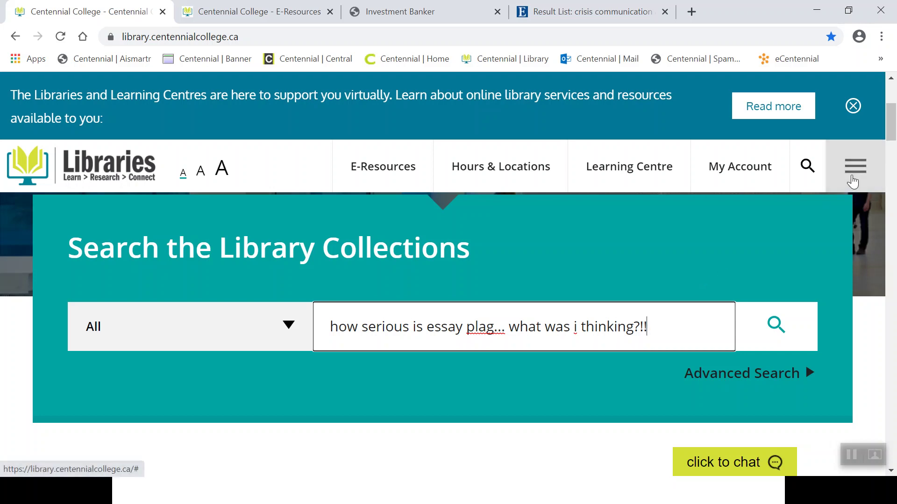
{"action": "scroll", "coordinate": [892, 137], "scroll_direction": "down", "scroll_amount": 2}
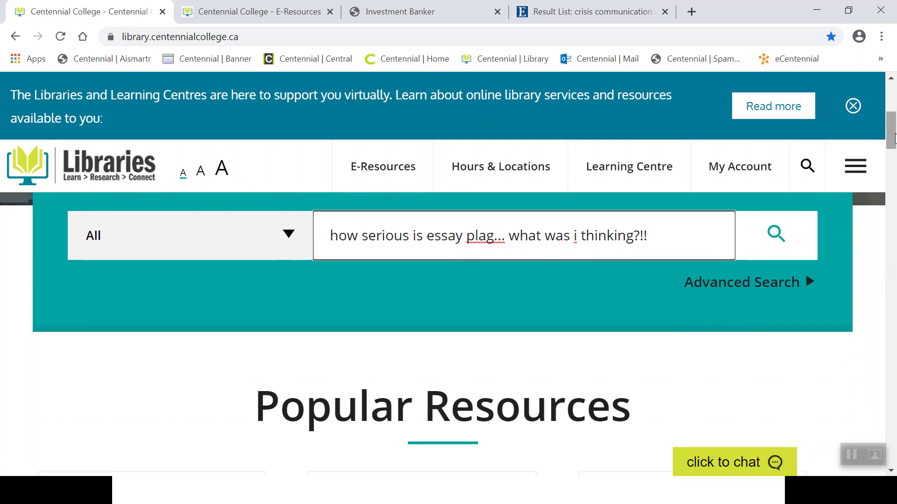
Advance the slide show to the 'Reference and Referral @ Centennial Libraries' askON slide.
{"action": "key", "text": "alt+Tab"}
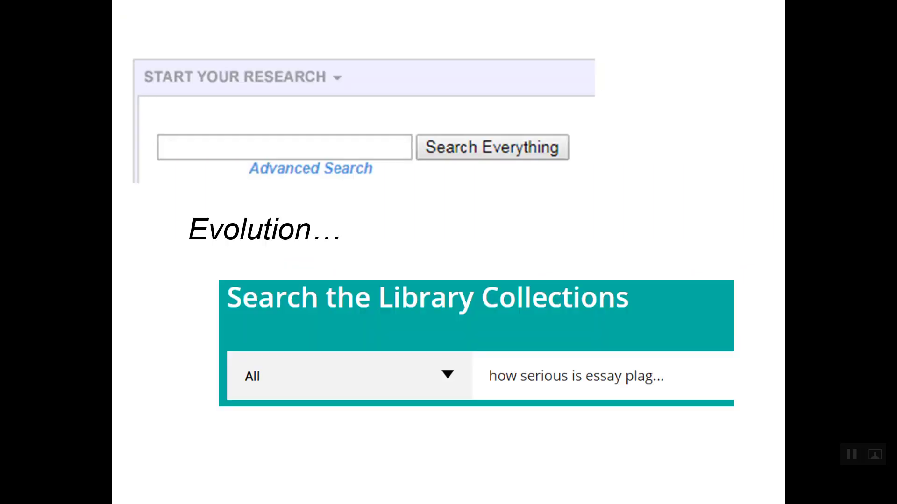
{"action": "key", "text": "Right"}
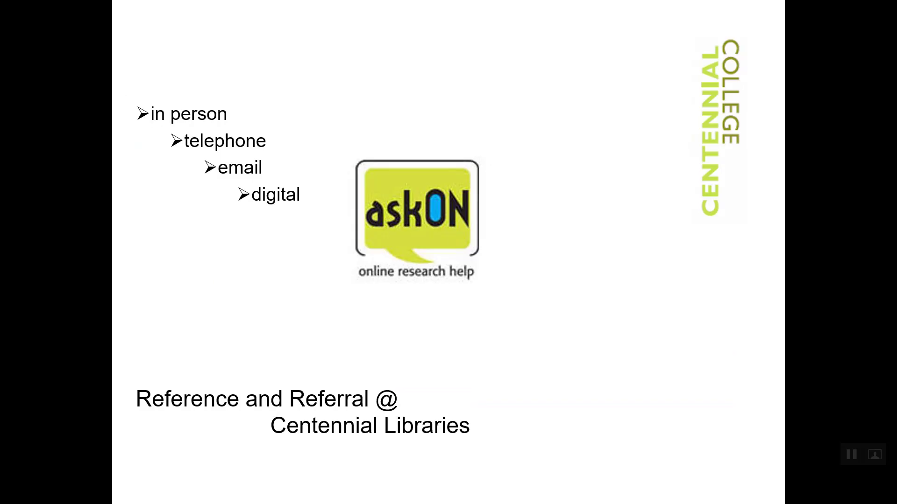